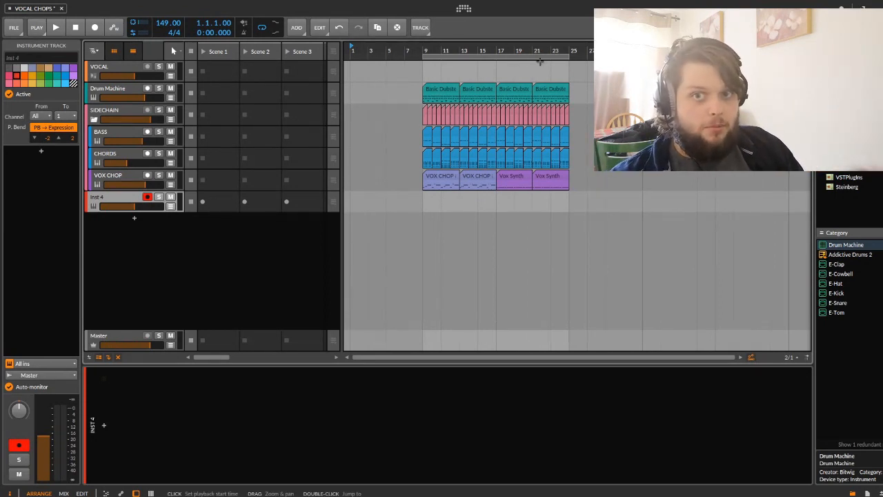
Play the arrangement from bar 9 to hear the full section, and stop playback.
{"action": "left_click", "coordinate": [423, 49]}
{"action": "key", "text": "space"}
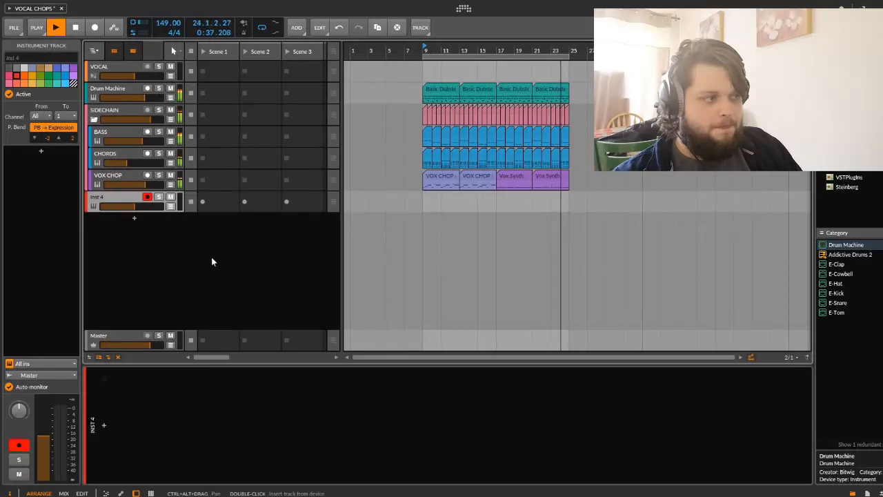
{"action": "key", "text": "space"}
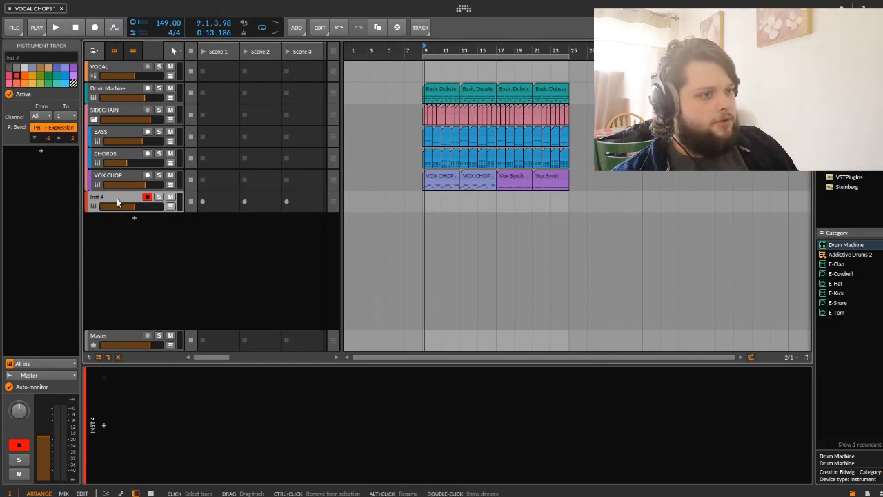
Show the VOX CHOP track's devices and examine the Samplers on the C1 and C#1 drum pads.
{"action": "left_click", "coordinate": [98, 178]}
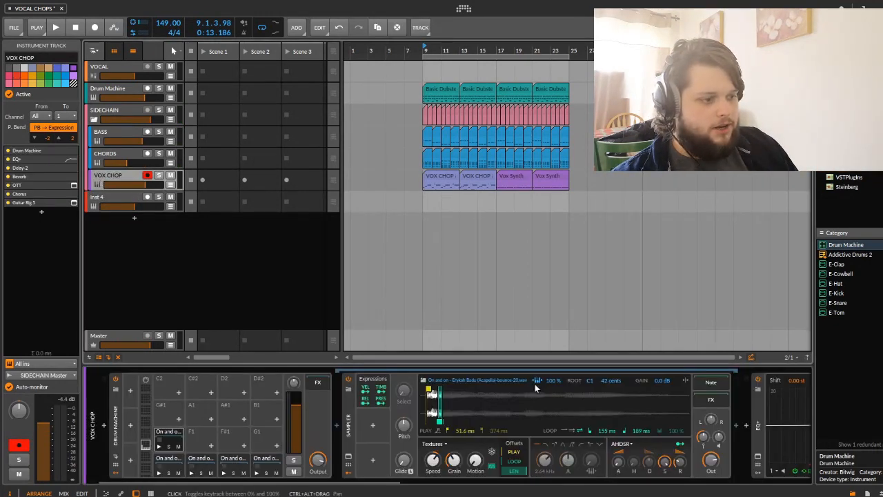
{"action": "left_click", "coordinate": [153, 480]}
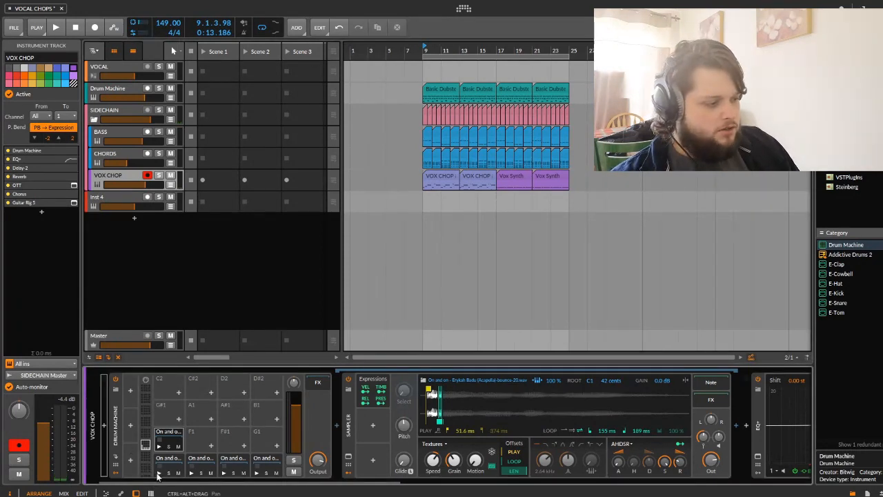
{"action": "left_click", "coordinate": [181, 460]}
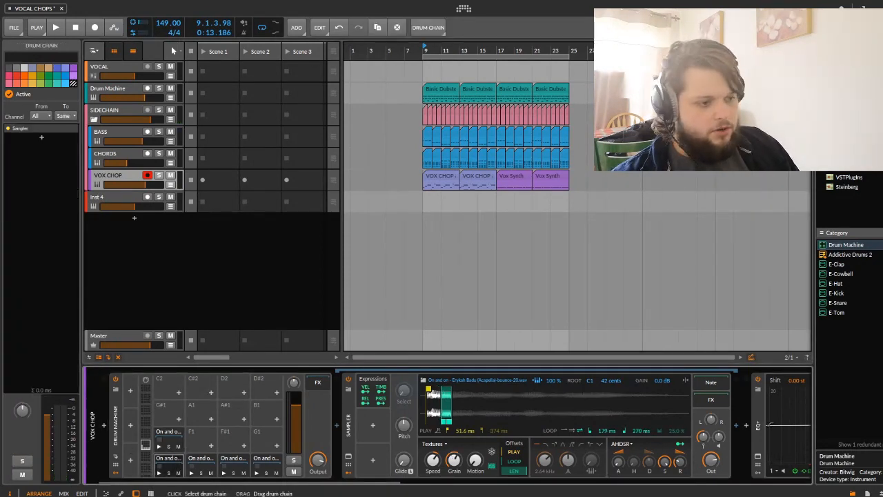
{"action": "left_click_drag", "start_coordinate": [480, 390], "coordinate": [509, 439]}
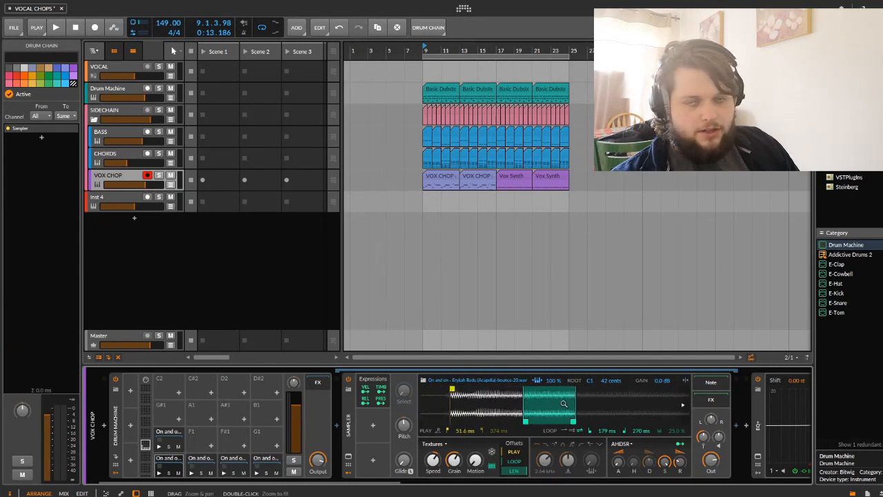
{"action": "left_click", "coordinate": [200, 461]}
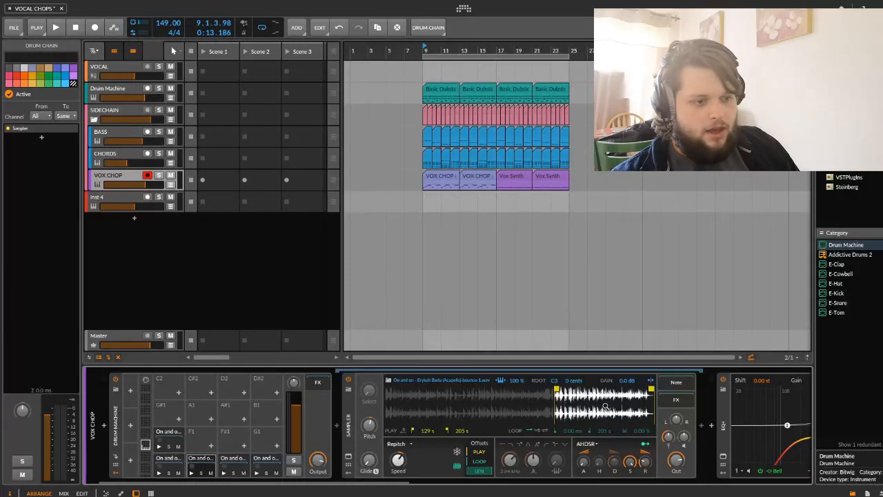
Audition the C#1, D1, D#1 and E1 vocal pads of the Drum Machine.
{"action": "left_click", "coordinate": [192, 473]}
{"action": "left_click", "coordinate": [224, 473]}
{"action": "left_click", "coordinate": [257, 474]}
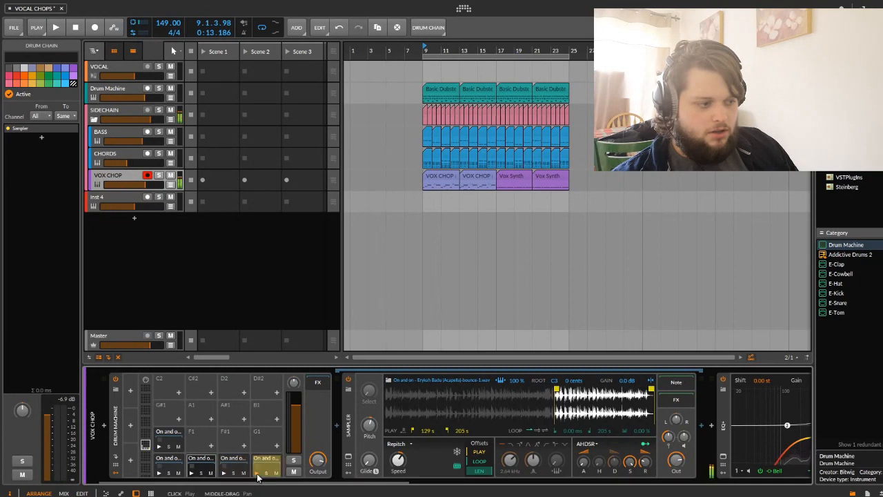
{"action": "left_click", "coordinate": [158, 449]}
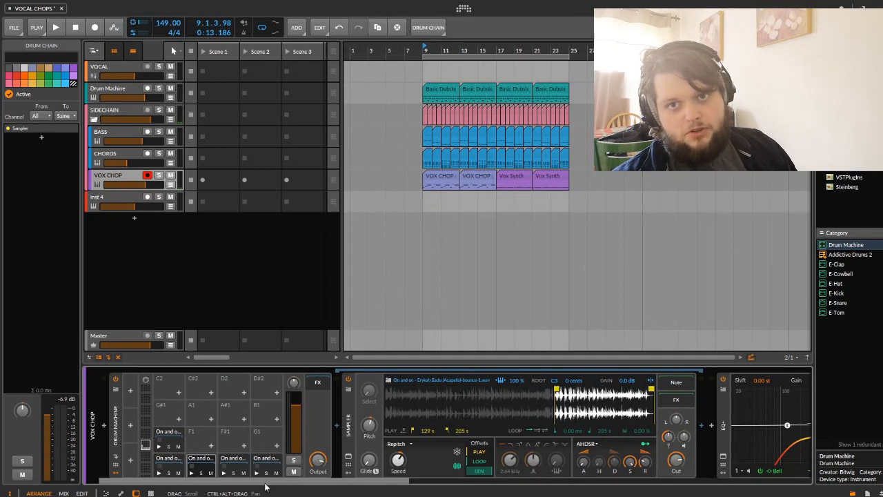
Inspect which parameters the timbre expression modulates in the E1 pad's Sampler.
{"action": "left_click", "coordinate": [167, 438]}
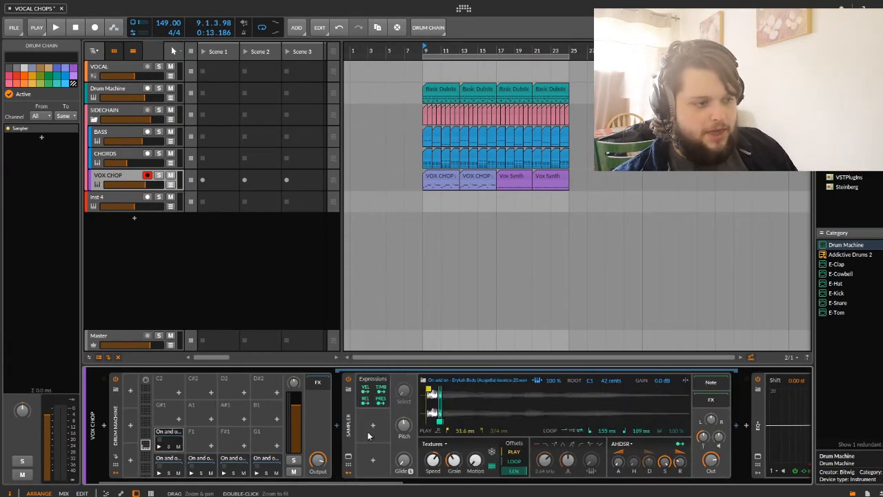
{"action": "left_click", "coordinate": [379, 390]}
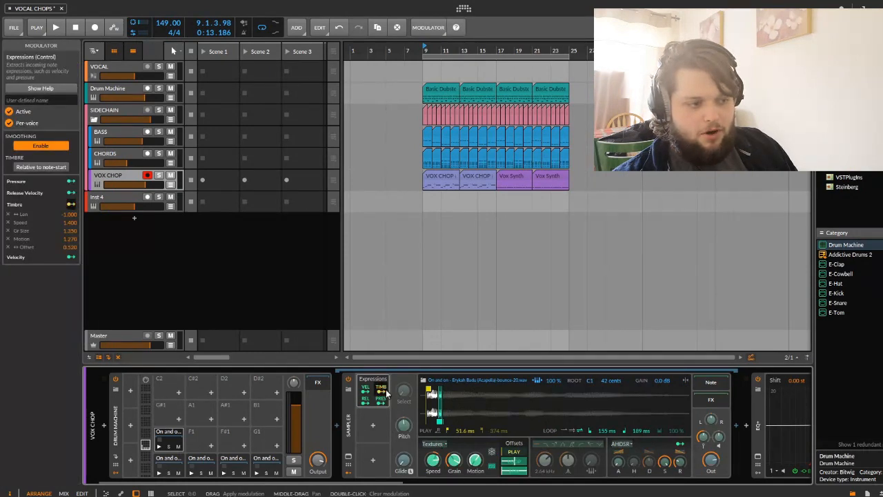
{"action": "left_click", "coordinate": [383, 395]}
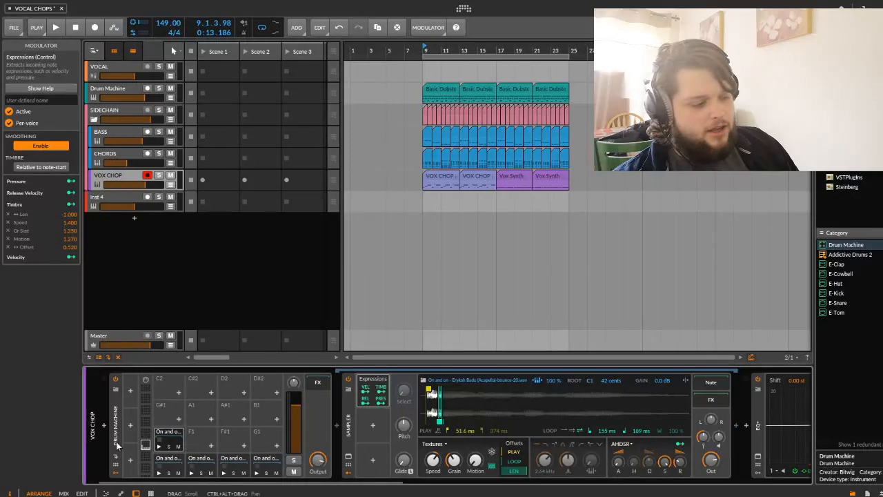
Show the C1 pad's Sampler and play the VOX CHOP track soloed from bar 17.
{"action": "left_click", "coordinate": [169, 467]}
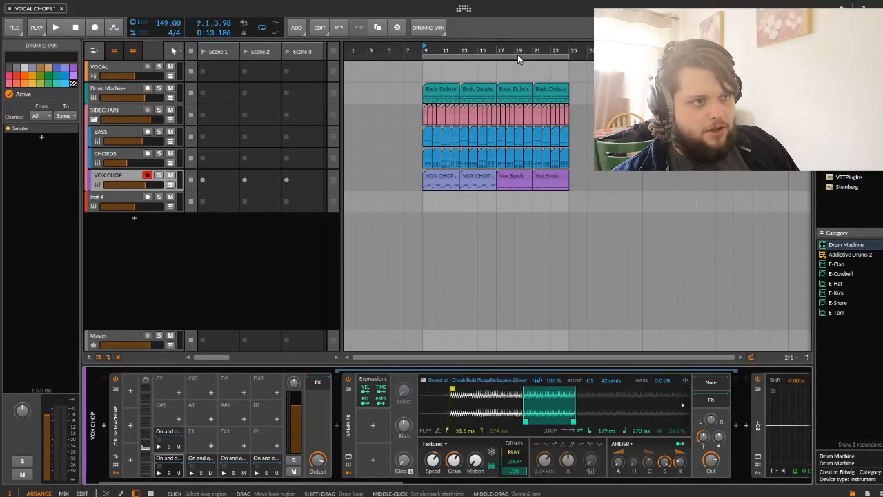
{"action": "left_click_drag", "start_coordinate": [519, 53], "coordinate": [494, 50]}
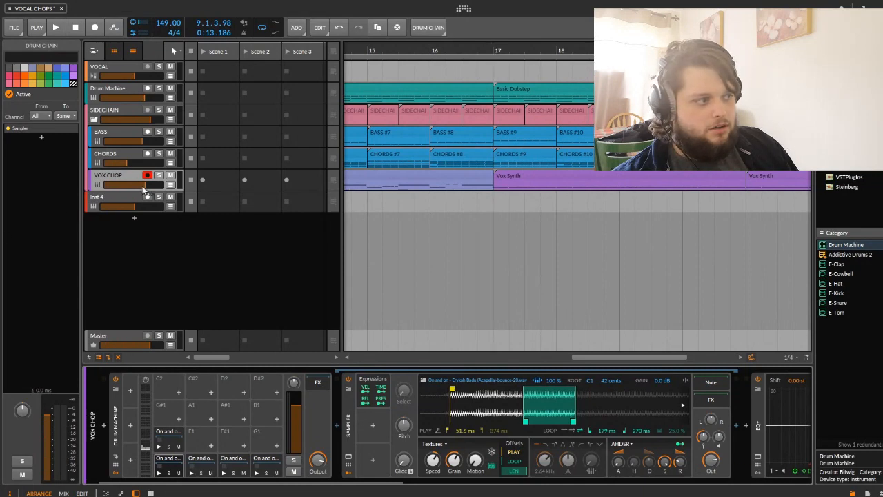
{"action": "key", "text": "space"}
{"action": "key", "text": "s"}
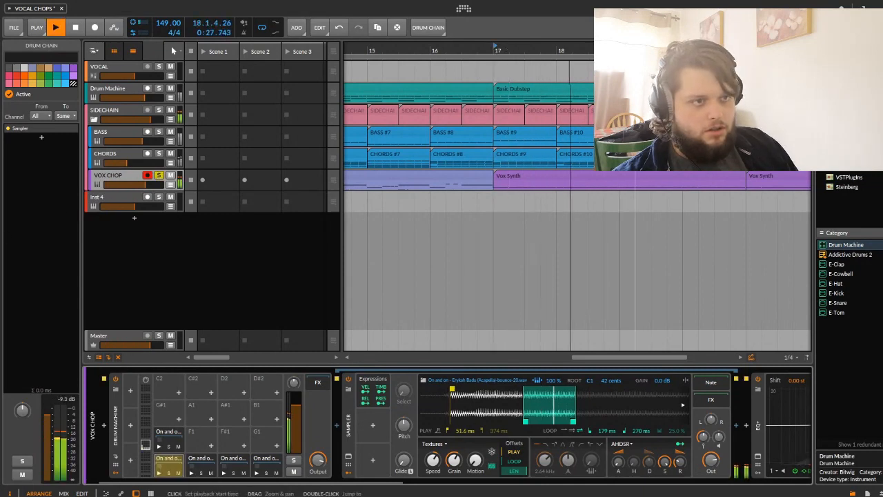
{"action": "key", "text": "minus"}
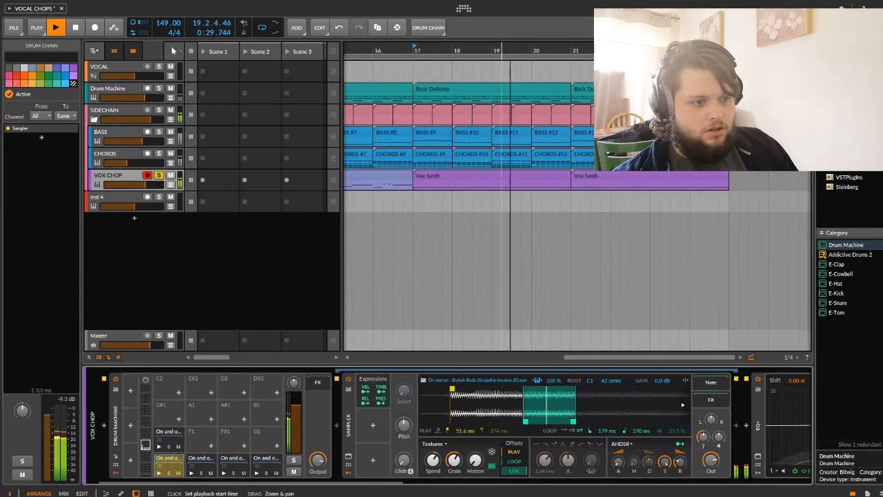
{"action": "key", "text": "minus"}
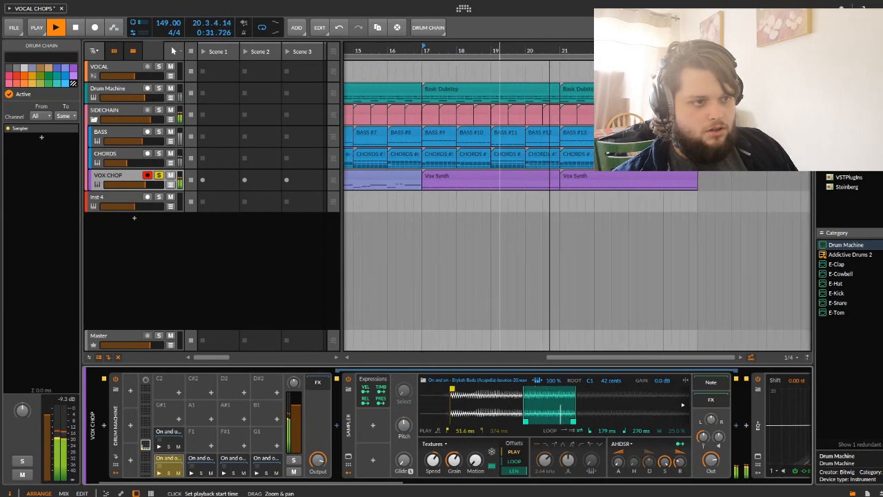
{"action": "key", "text": "space"}
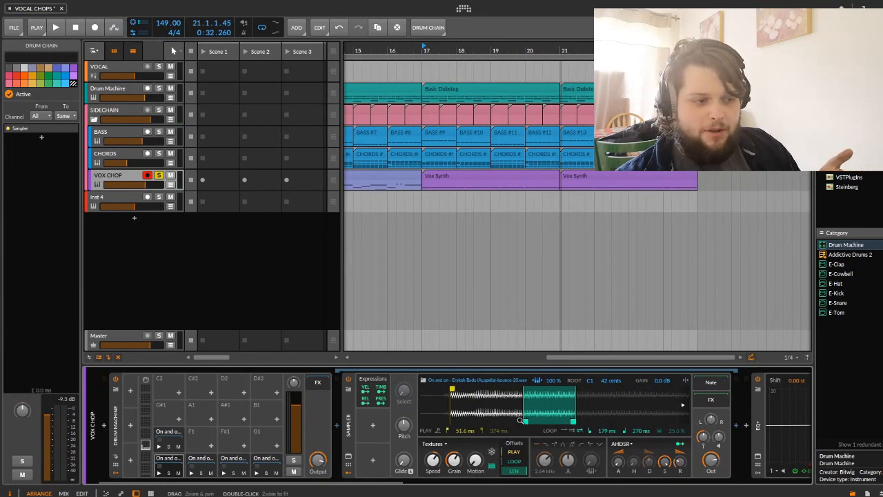
Enlarge the C1 Sampler's waveform and listen to its looped region from bar 17.
{"action": "left_click", "coordinate": [348, 457]}
{"action": "left_click_drag", "start_coordinate": [284, 132], "coordinate": [284, 100]}
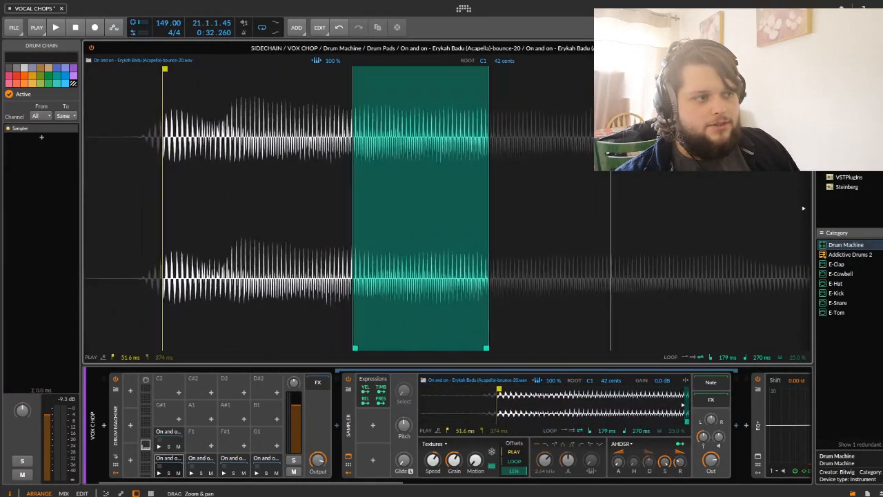
{"action": "left_click_drag", "start_coordinate": [553, 149], "coordinate": [553, 142]}
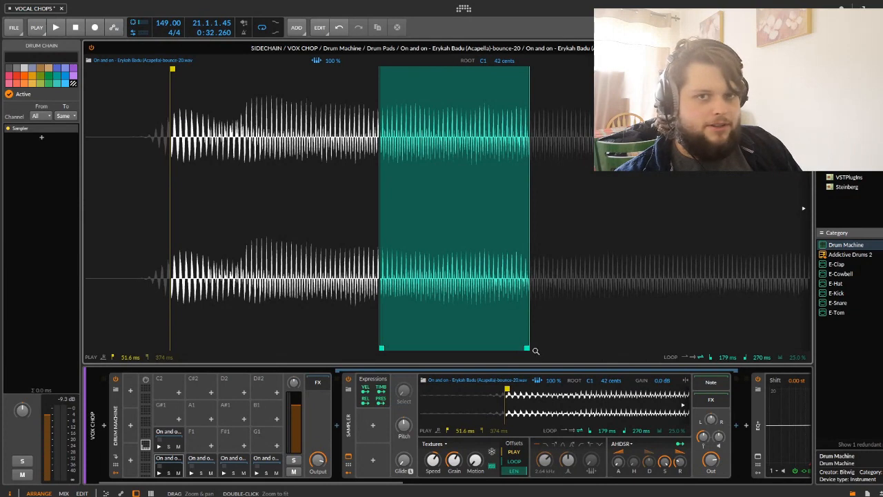
{"action": "key", "text": "space"}
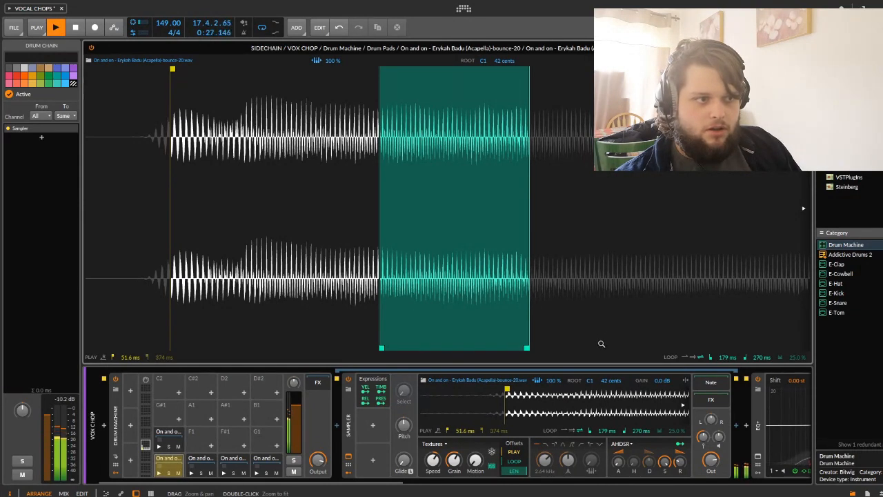
{"action": "key", "text": "space"}
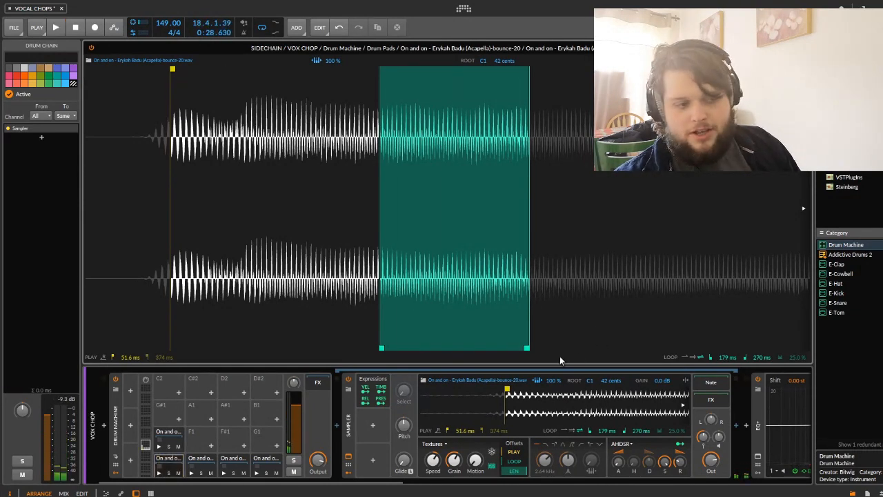
Try extending the Sampler's loop end to 404 ms, listen to it, and undo the change.
{"action": "left_click_drag", "start_coordinate": [526, 354], "coordinate": [747, 342]}
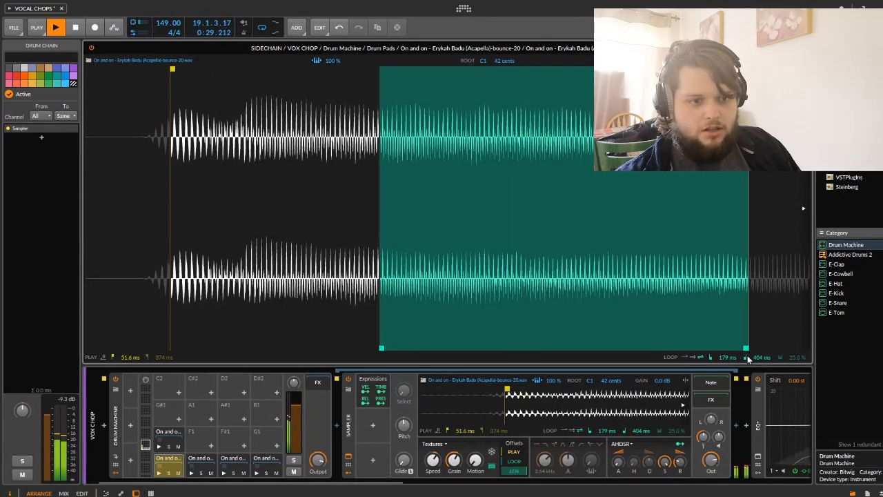
{"action": "key", "text": "space"}
{"action": "key", "text": "ctrl+z"}
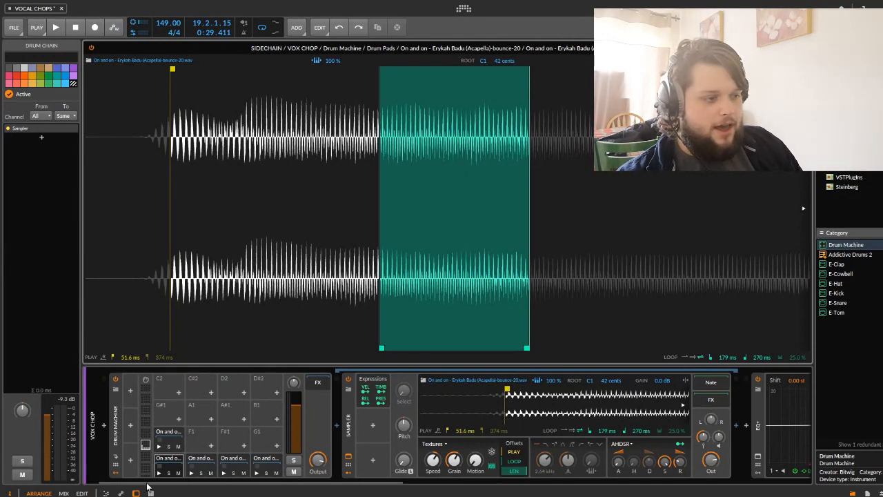
Open the Vox Synth clip at bar 17 in the piano roll and enable micro-pitch expression editing.
{"action": "key", "text": "Escape"}
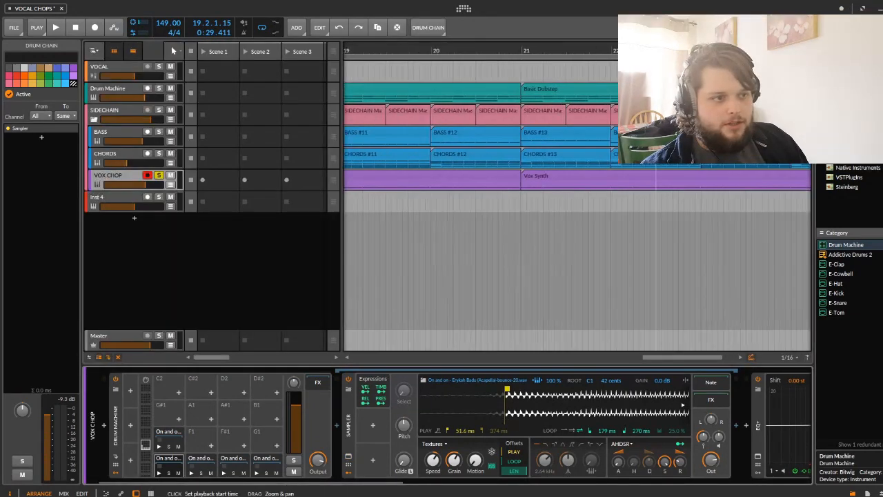
{"action": "double_click", "coordinate": [495, 177]}
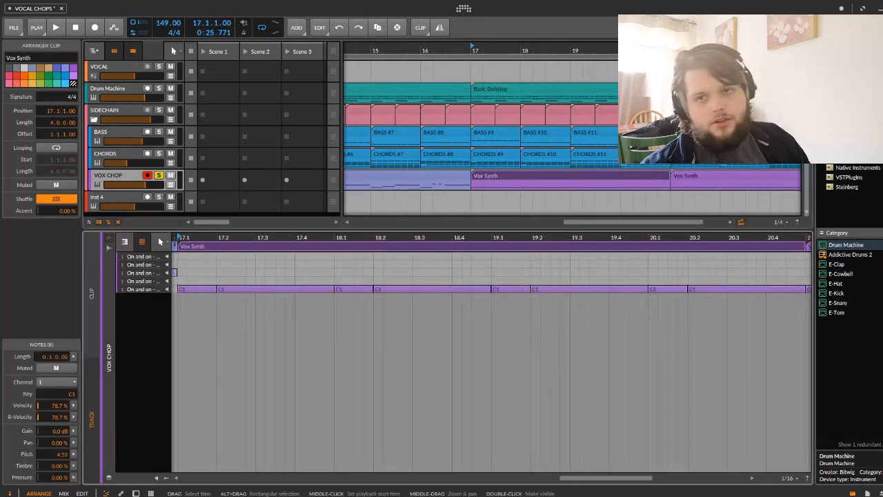
{"action": "left_click", "coordinate": [125, 241]}
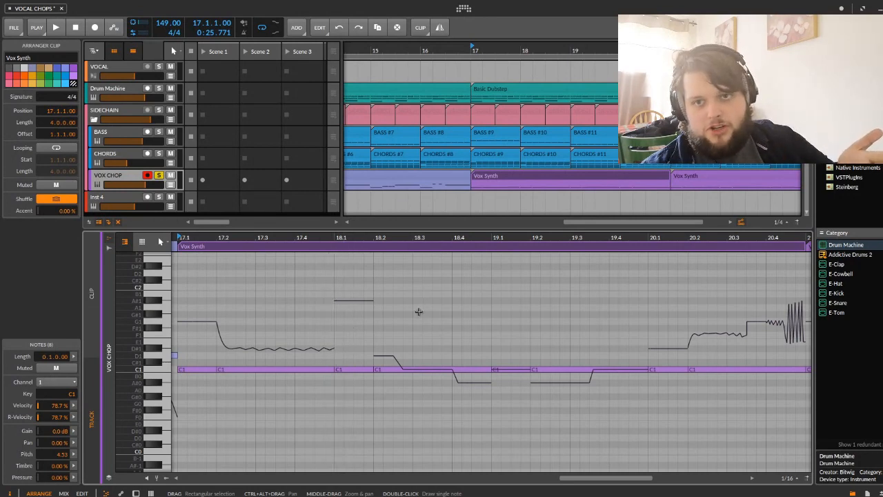
{"action": "left_click_drag", "start_coordinate": [215, 239], "coordinate": [158, 476]}
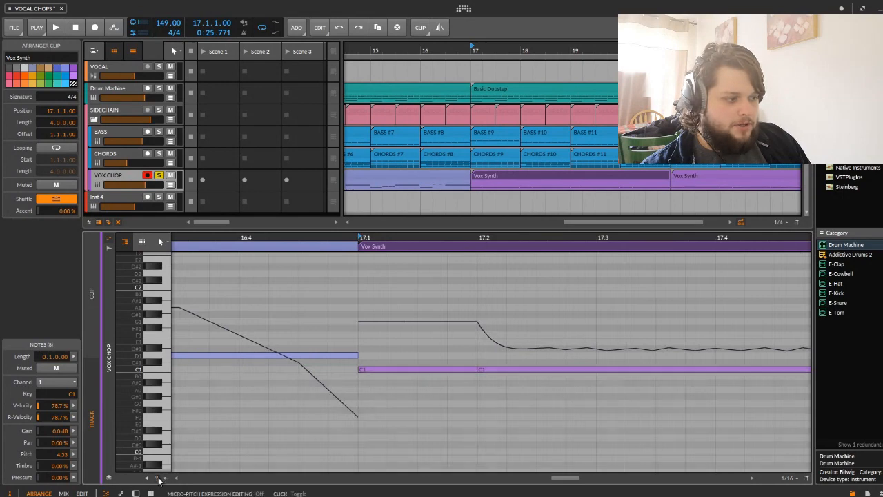
Select the run of wavering pitch points on the Vox Synth clip's second C1 note.
{"action": "left_click", "coordinate": [420, 369]}
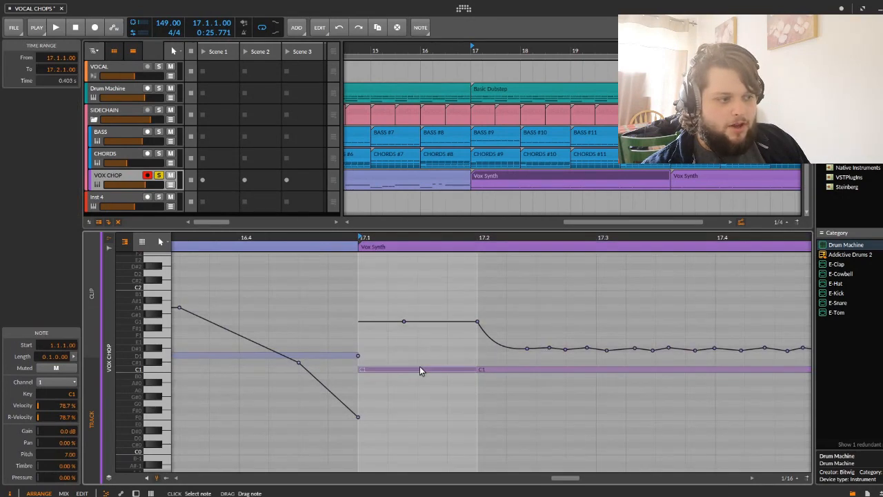
{"action": "key", "text": "comma"}
{"action": "key", "text": "comma"}
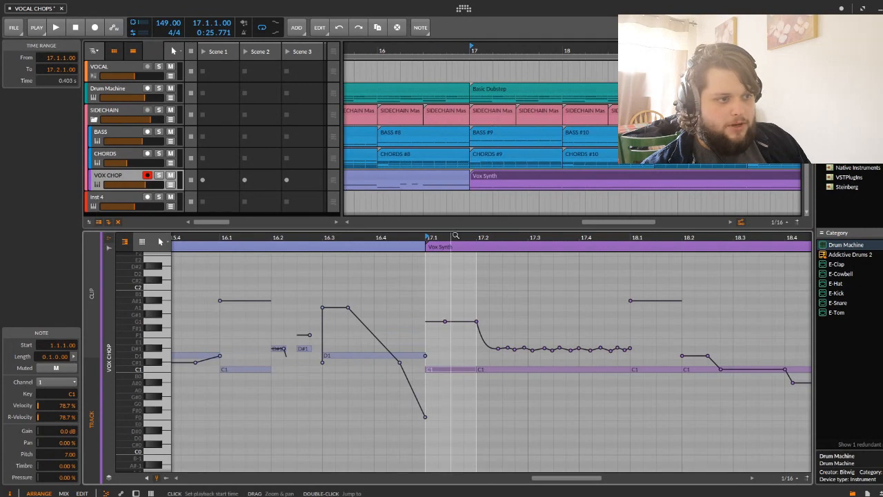
{"action": "left_click_drag", "start_coordinate": [452, 235], "coordinate": [491, 238]}
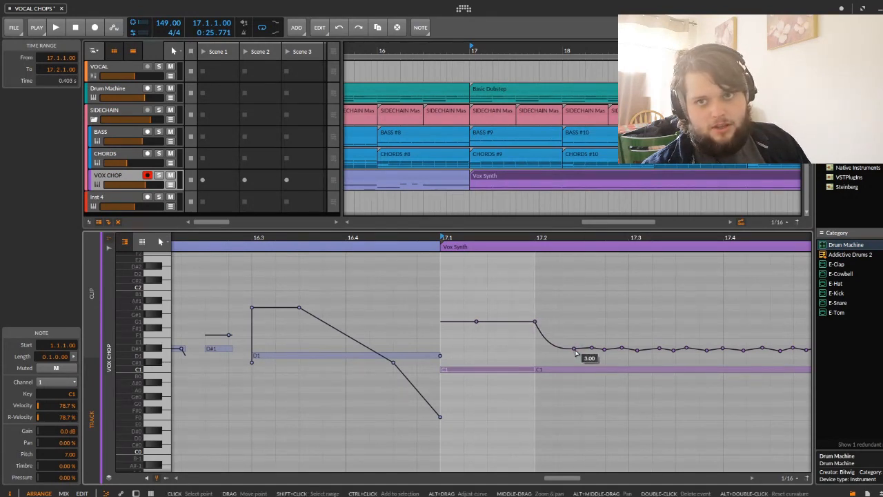
{"action": "left_click_drag", "start_coordinate": [686, 236], "coordinate": [538, 237]}
{"action": "left_click_drag", "start_coordinate": [447, 338], "coordinate": [635, 357]}
Play the Vox Synth clip from bar 17, once in the full mix and once with VOX CHOP soloed.
{"action": "key", "text": "space"}
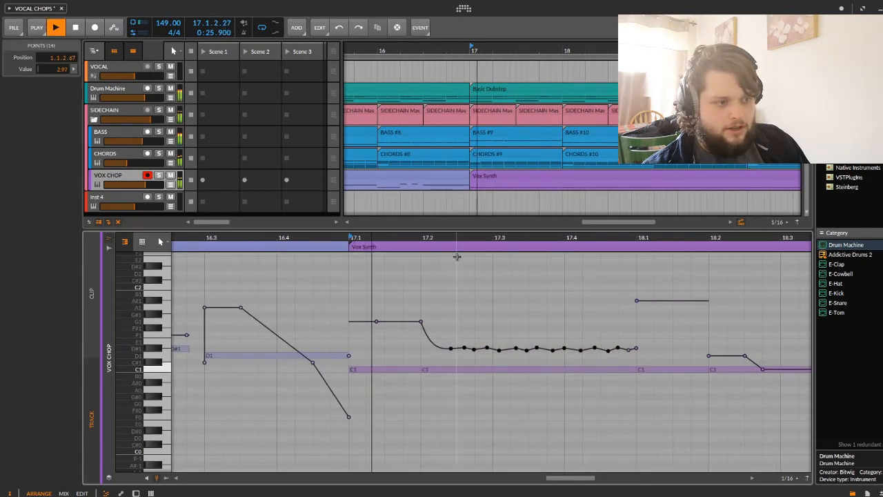
{"action": "key", "text": "space"}
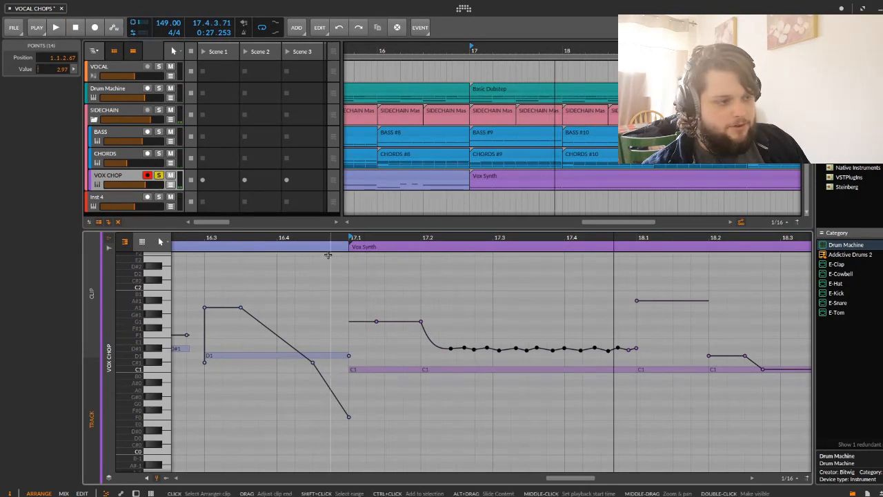
{"action": "left_click", "coordinate": [350, 237]}
{"action": "key", "text": "space"}
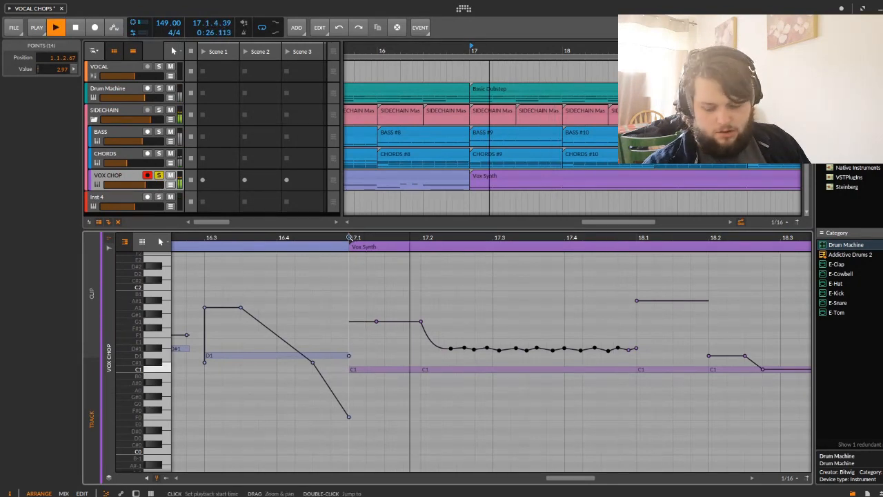
{"action": "key", "text": "space"}
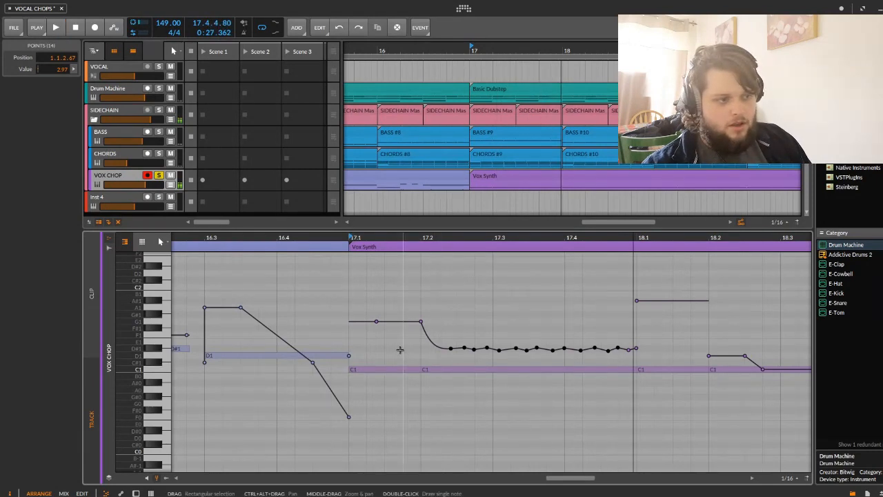
Select the pitch points over the first two Vox Synth notes and play the clip in the full mix from bar 17.
{"action": "left_click", "coordinate": [421, 322]}
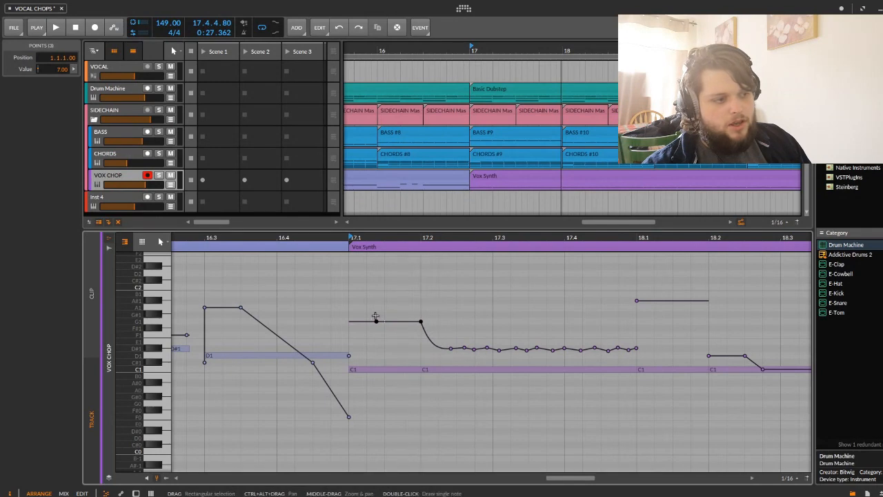
{"action": "left_click_drag", "start_coordinate": [347, 305], "coordinate": [522, 358]}
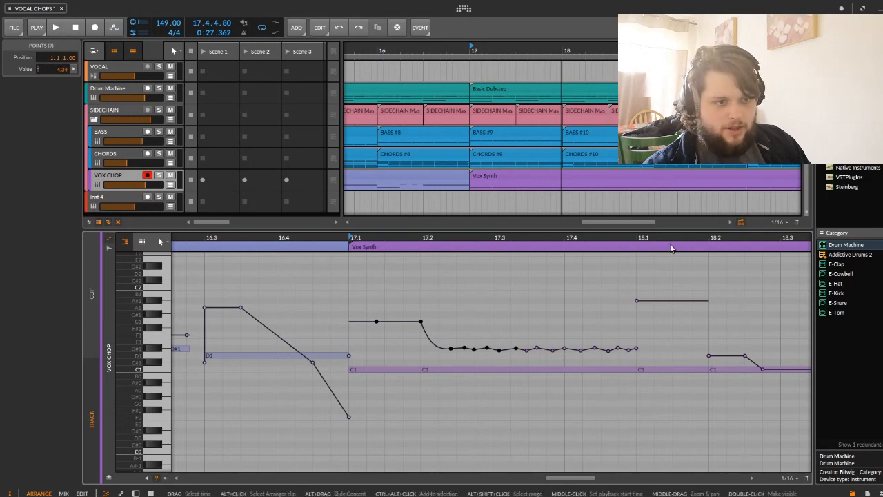
{"action": "scroll", "coordinate": [598, 319], "scroll_direction": "down", "scroll_amount": 2}
{"action": "key", "text": "space"}
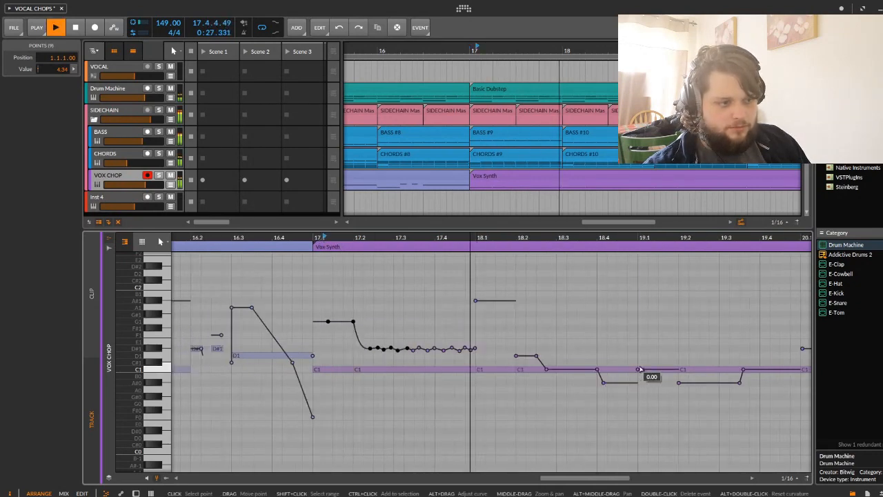
{"action": "key", "text": "space"}
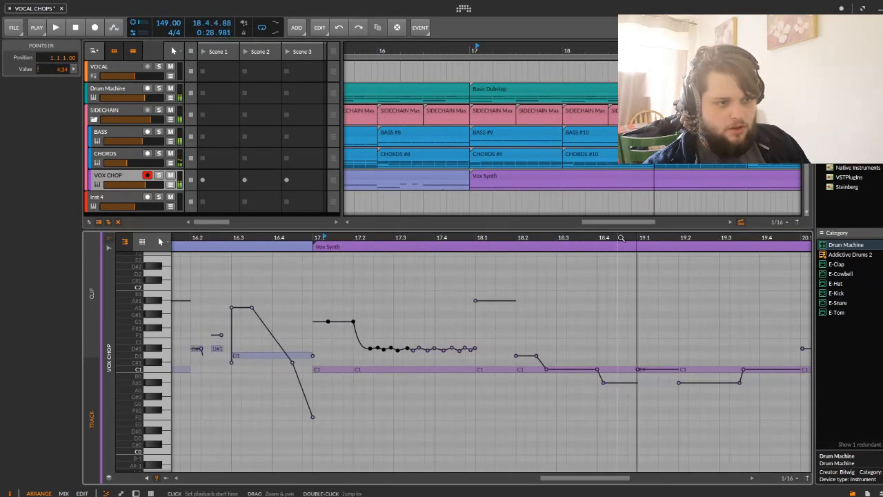
Play the Vox Synth clip with VOX CHOP soloed, once from 18.2 and once from 19.2.
{"action": "left_click_drag", "start_coordinate": [620, 237], "coordinate": [620, 289]}
{"action": "left_click", "coordinate": [471, 358]}
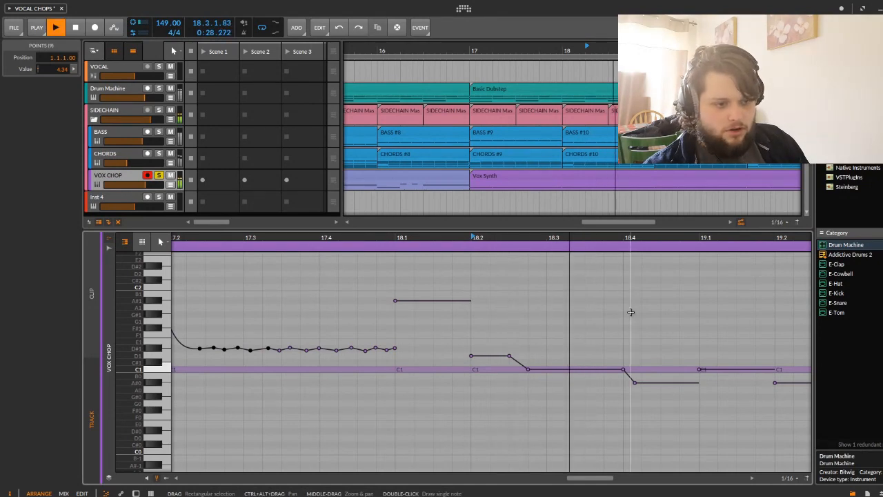
{"action": "key", "text": "space"}
{"action": "left_click_drag", "start_coordinate": [721, 236], "coordinate": [491, 237]}
{"action": "left_click", "coordinate": [487, 238]}
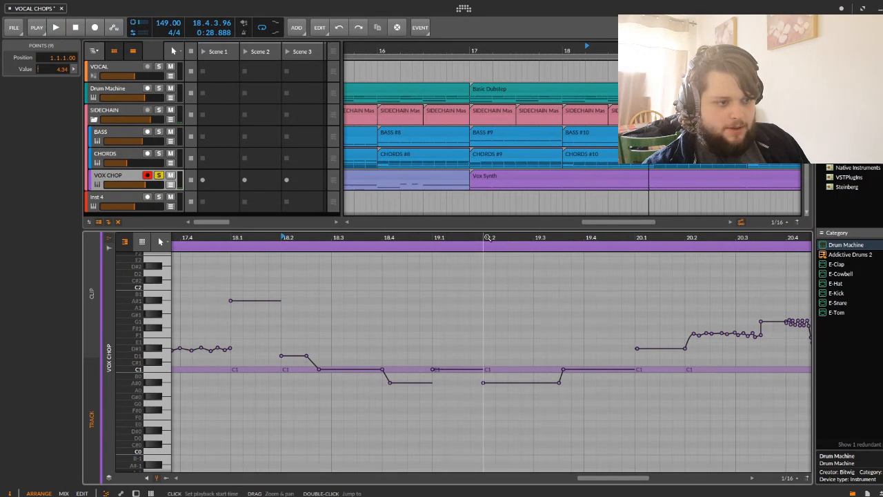
{"action": "key", "text": "space"}
{"action": "key", "text": "space"}
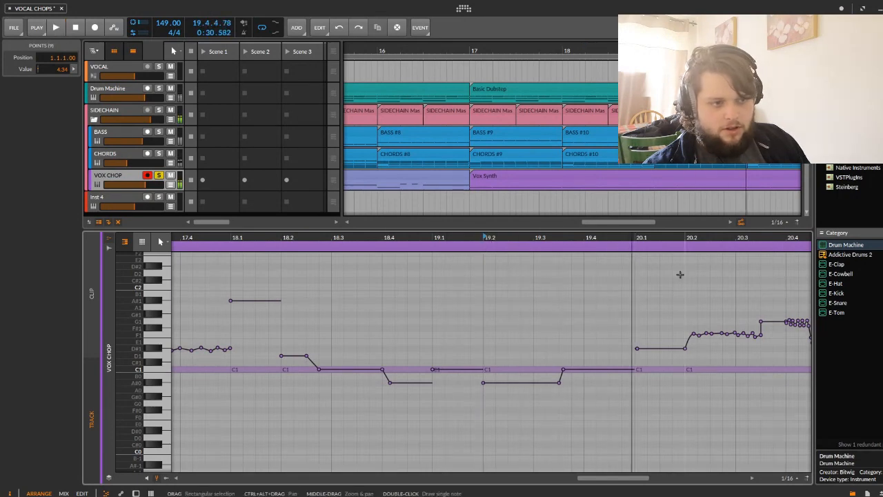
Examine the pitch curves across bar 20 and play the soloed VOX CHOP track from 20.1.
{"action": "left_click_drag", "start_coordinate": [670, 241], "coordinate": [487, 251]}
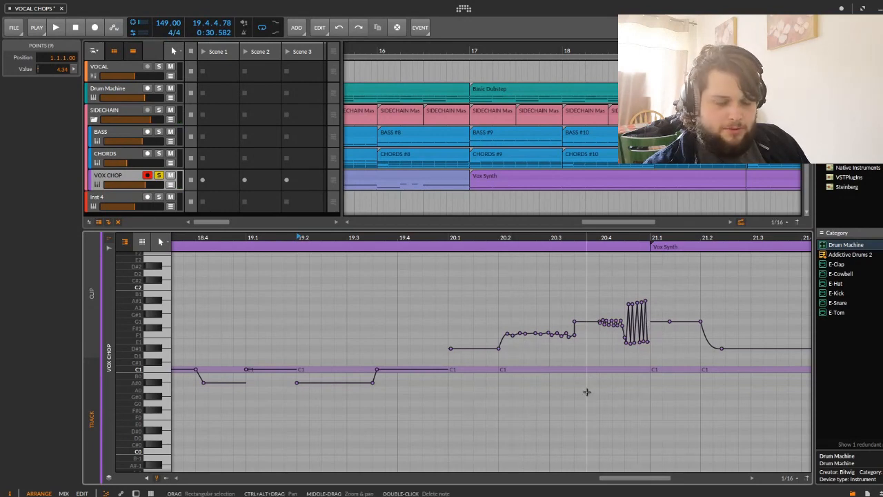
{"action": "left_click_drag", "start_coordinate": [452, 237], "coordinate": [393, 255]}
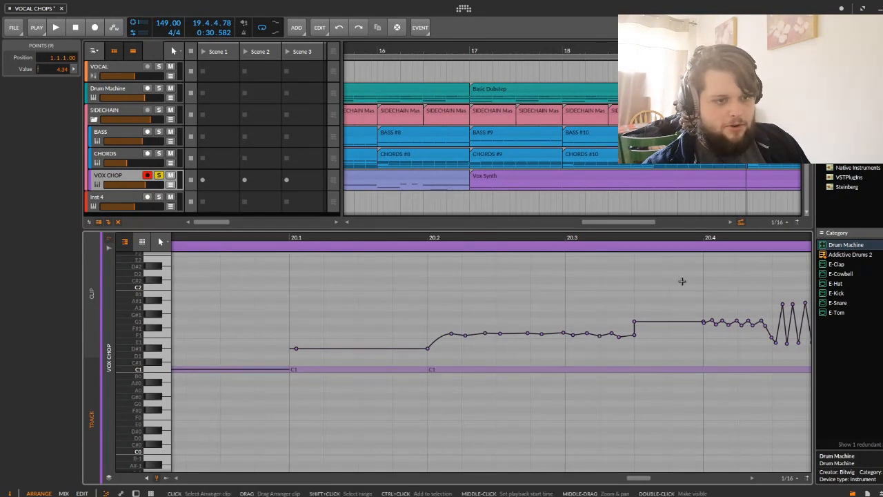
{"action": "left_click_drag", "start_coordinate": [683, 243], "coordinate": [369, 314]}
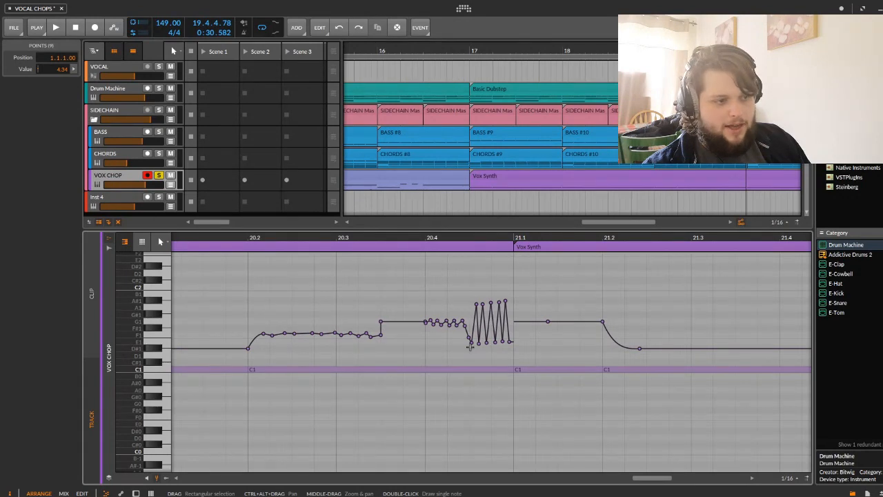
{"action": "left_click_drag", "start_coordinate": [417, 241], "coordinate": [403, 266]}
{"action": "left_click", "coordinate": [365, 237]}
{"action": "key", "text": "space"}
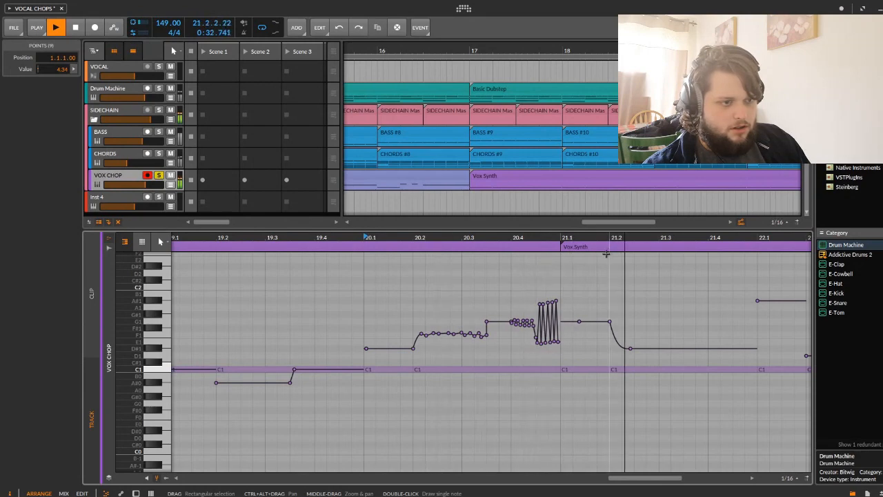
{"action": "key", "text": "space"}
{"action": "left_click_drag", "start_coordinate": [536, 237], "coordinate": [524, 219]}
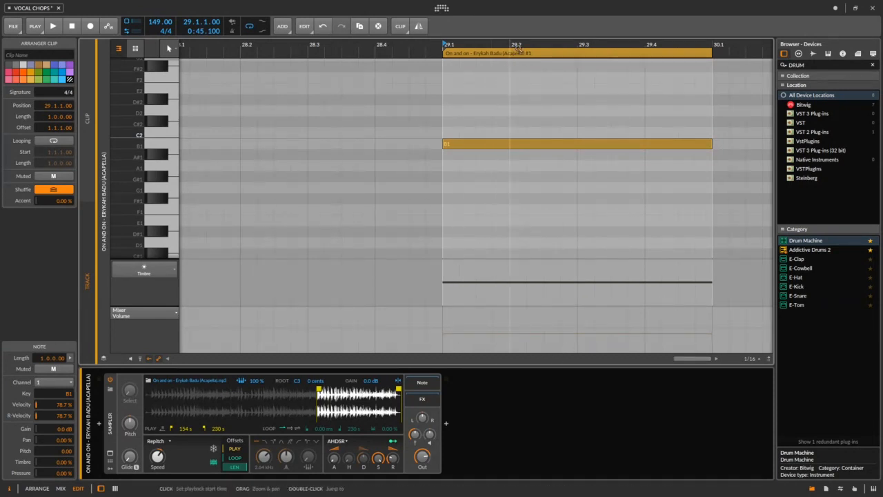
Select the B1 note in the acapella clip and play it from bar 29.
{"action": "left_click_drag", "start_coordinate": [518, 44], "coordinate": [396, 48]}
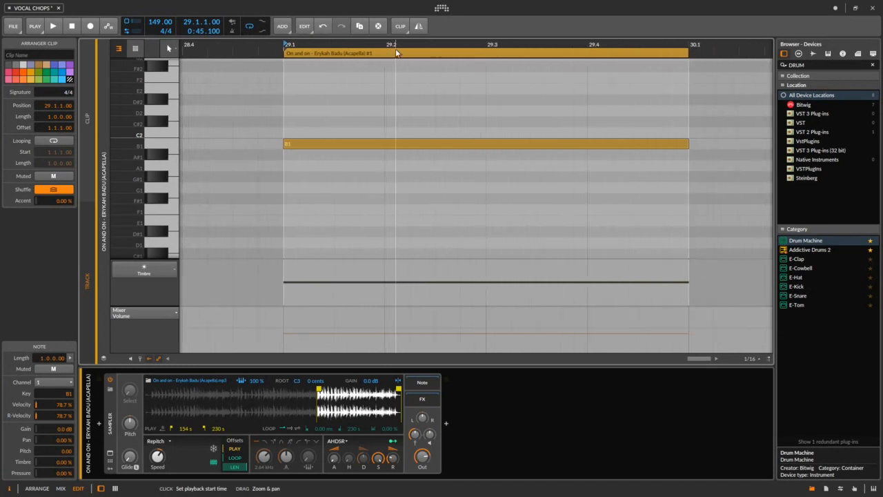
{"action": "left_click", "coordinate": [295, 144]}
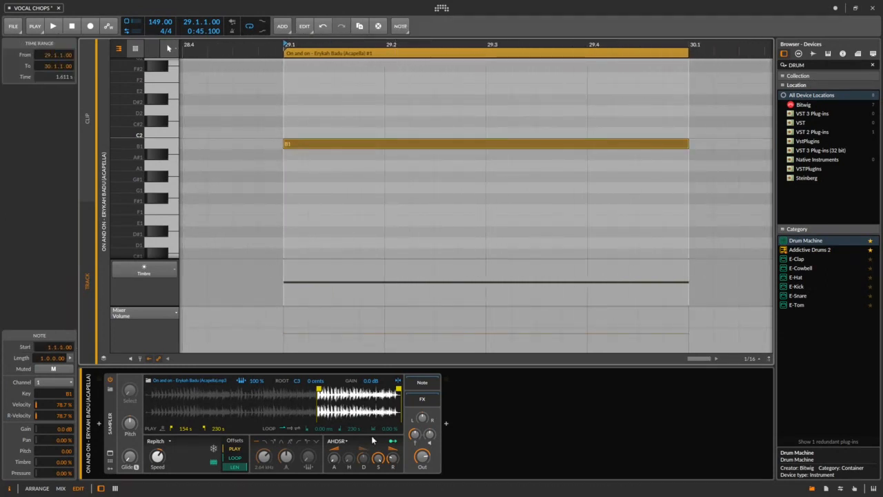
{"action": "key", "text": "space"}
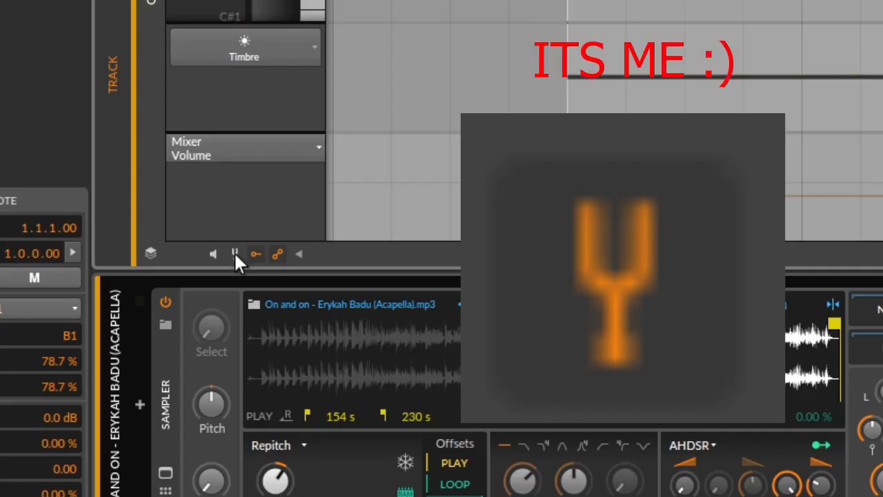
Enable micro-pitch expression editing for the acapella clip and set the Sampler's keyboard tracking to 100 %.
{"action": "left_click", "coordinate": [236, 254]}
{"action": "scroll", "coordinate": [338, 252], "scroll_direction": "up", "scroll_amount": 2}
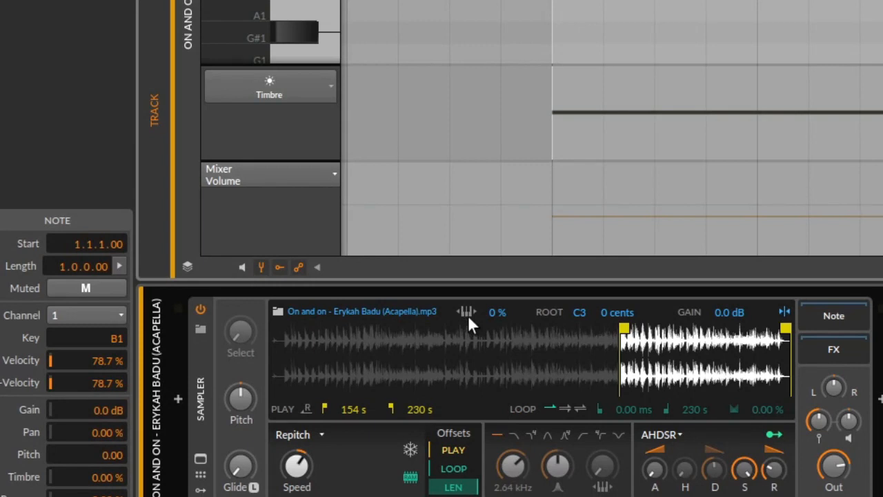
{"action": "left_click", "coordinate": [466, 312]}
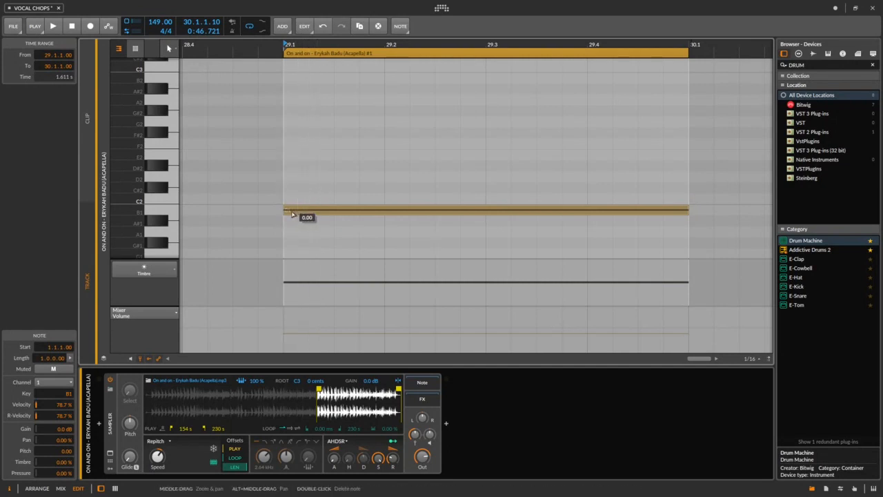
Place a pitch point of 0.00 at the start of the B1 note and audition the note repeatedly.
{"action": "key", "text": "space"}
{"action": "key", "text": "space"}
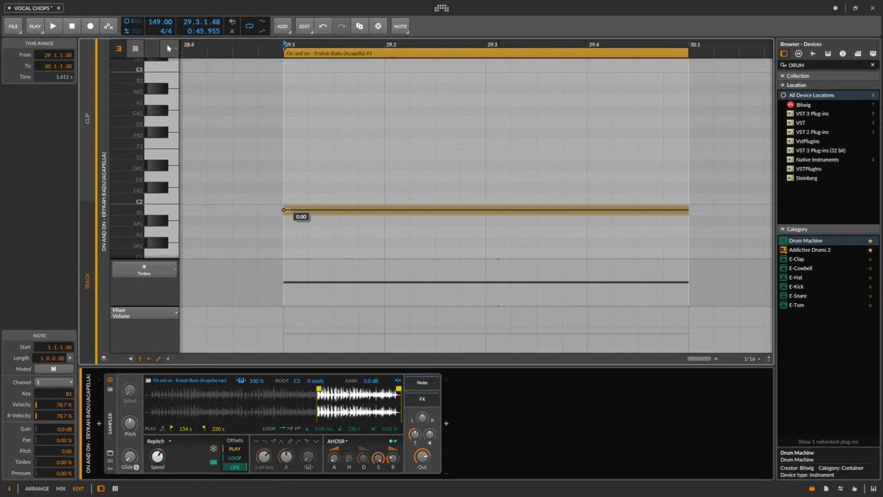
{"action": "key", "text": "space"}
{"action": "key", "text": "space"}
{"action": "mouse_move", "coordinate": [282, 199]}
{"action": "left_mouse_down"}
{"action": "mouse_move", "coordinate": [284, 167]}
{"action": "mouse_move", "coordinate": [284, 210]}
{"action": "left_mouse_up"}
{"action": "key", "text": "space"}
{"action": "key", "text": "space"}
{"action": "key", "text": "space"}
{"action": "key", "text": "space"}
{"action": "key", "text": "space"}
{"action": "key", "text": "space"}
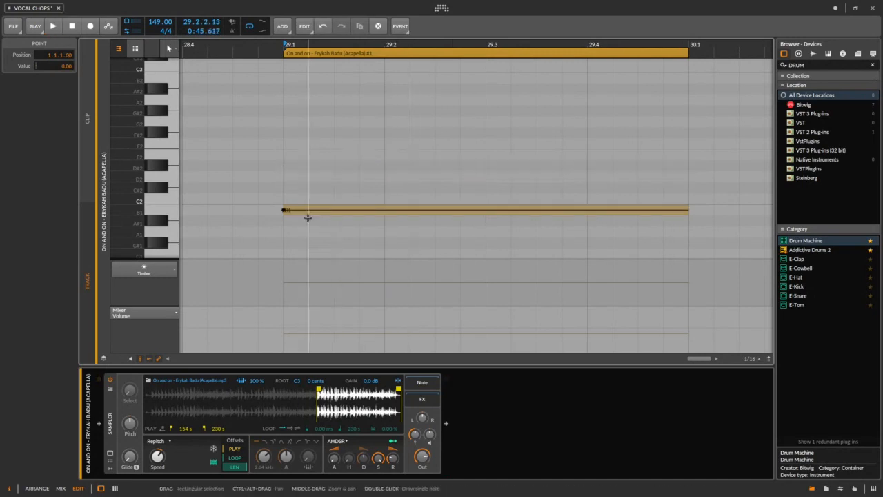
Bend the B1 note's pitch up from just before 29.3 to 7.00 at clip position 1.2.4.00 and play it.
{"action": "left_click", "coordinate": [440, 212]}
{"action": "left_click_drag", "start_coordinate": [435, 210], "coordinate": [483, 136]}
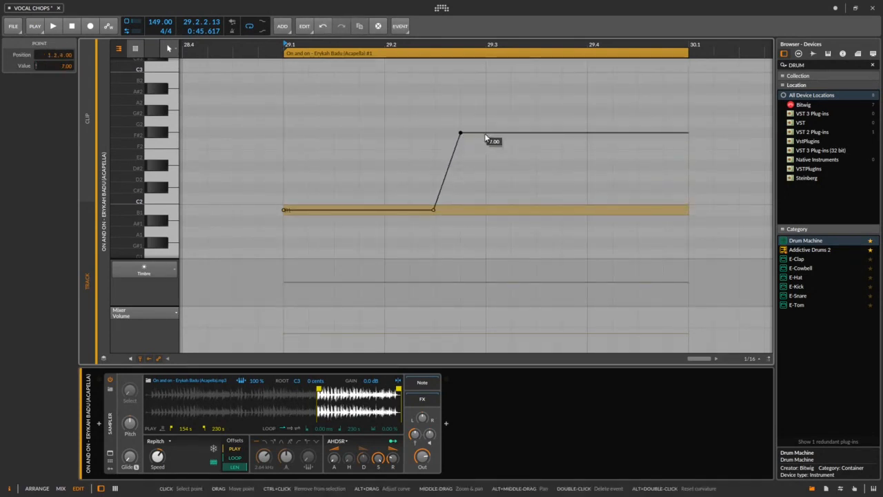
{"action": "key", "text": "space"}
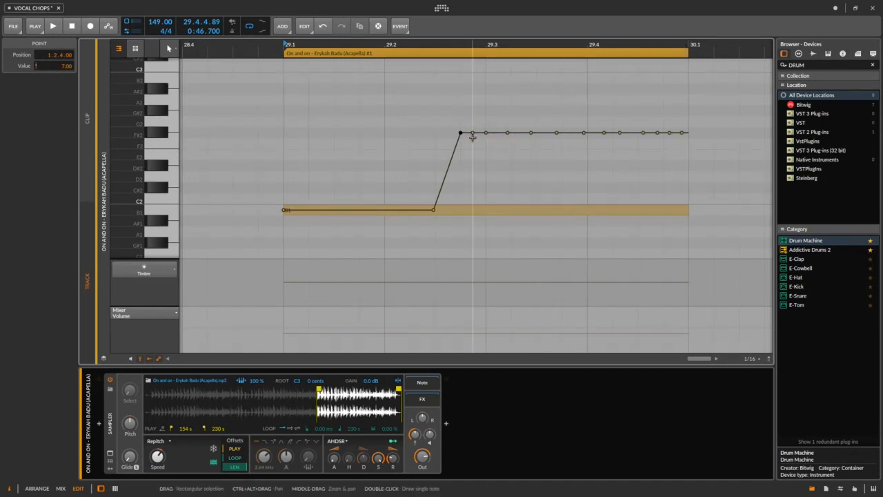
Shape the B1 note's raised pitch into a widening wobble that ends at about -3 at the clip's end, and play it.
{"action": "left_click_drag", "start_coordinate": [473, 132], "coordinate": [474, 122]}
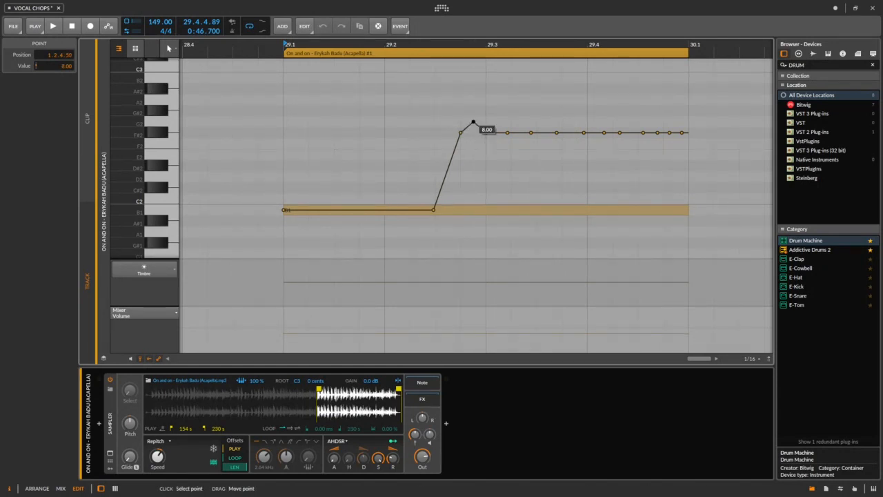
{"action": "left_click_drag", "start_coordinate": [473, 133], "coordinate": [487, 137]}
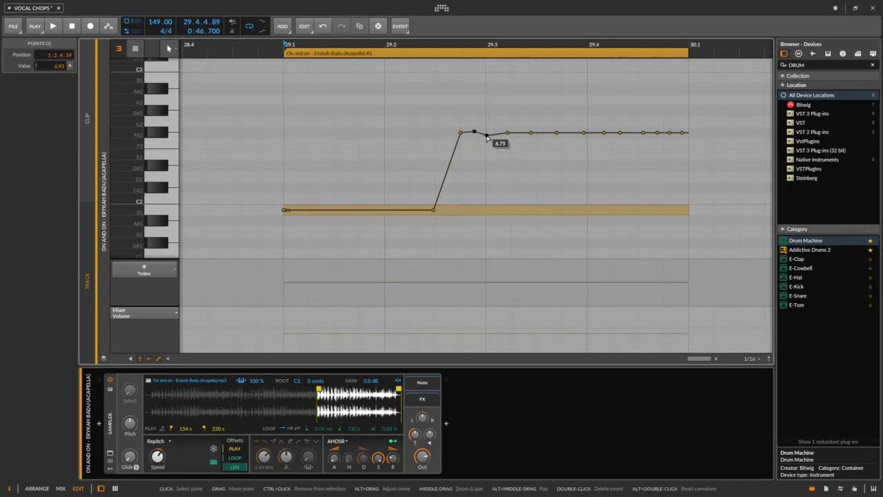
{"action": "left_click", "coordinate": [508, 133]}
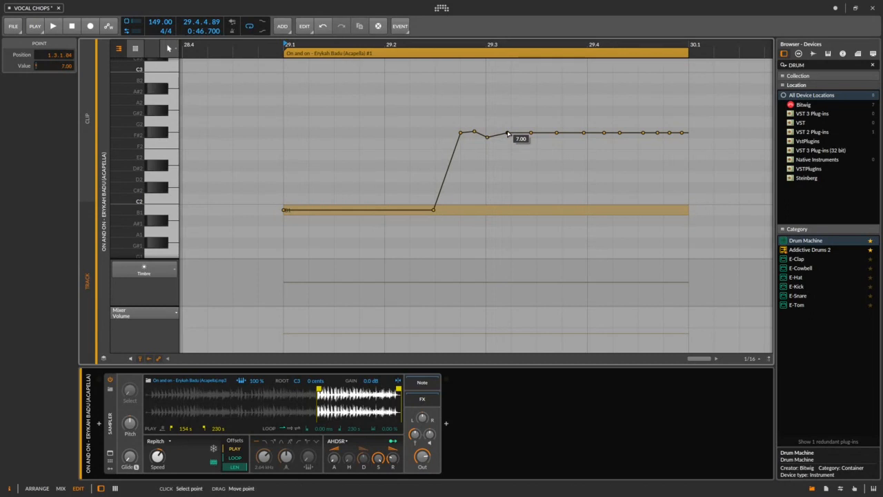
{"action": "left_click_drag", "start_coordinate": [507, 131], "coordinate": [688, 242]}
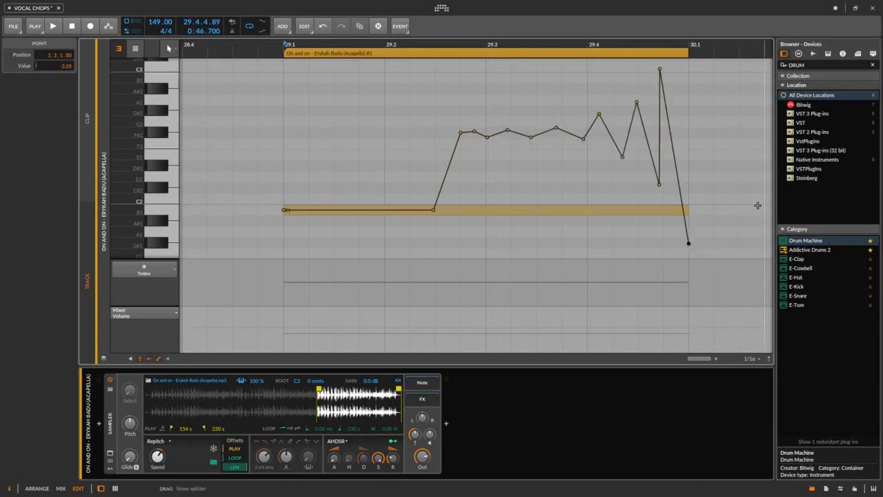
{"action": "key", "text": "space"}
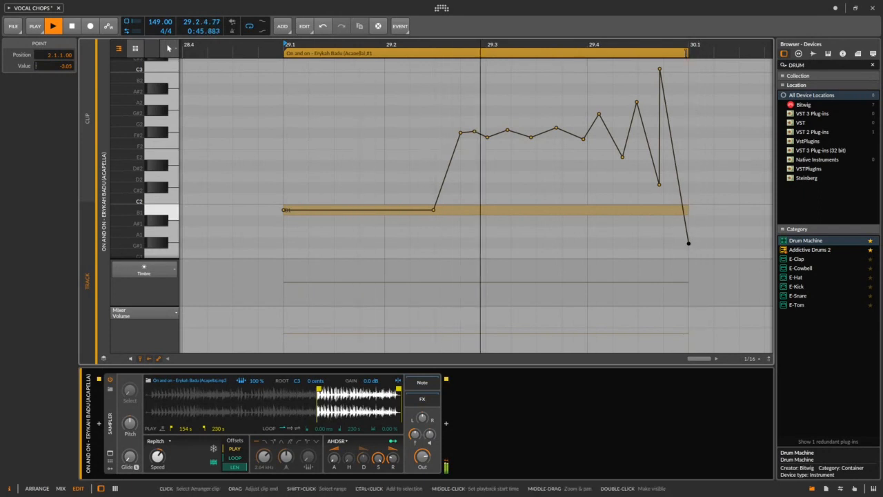
{"action": "key", "text": "space"}
Delete the rising and wobbling pitch points from the B1 note, keeping only its starting point.
{"action": "scroll", "coordinate": [658, 274], "scroll_direction": "up", "scroll_amount": 2}
{"action": "scroll", "coordinate": [658, 274], "scroll_direction": "left", "scroll_amount": 1}
{"action": "scroll", "coordinate": [621, 191], "scroll_direction": "down", "scroll_amount": 6}
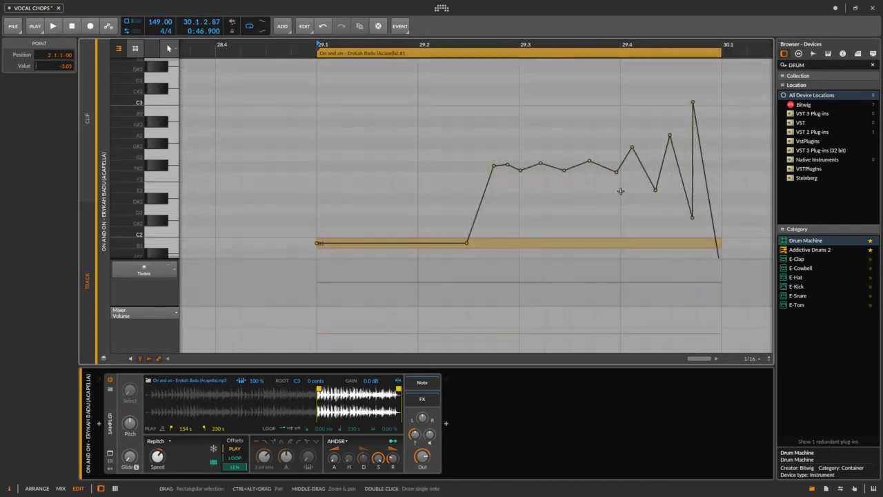
{"action": "scroll", "coordinate": [566, 163], "scroll_direction": "up", "scroll_amount": 4}
{"action": "scroll", "coordinate": [476, 169], "scroll_direction": "down", "scroll_amount": 3}
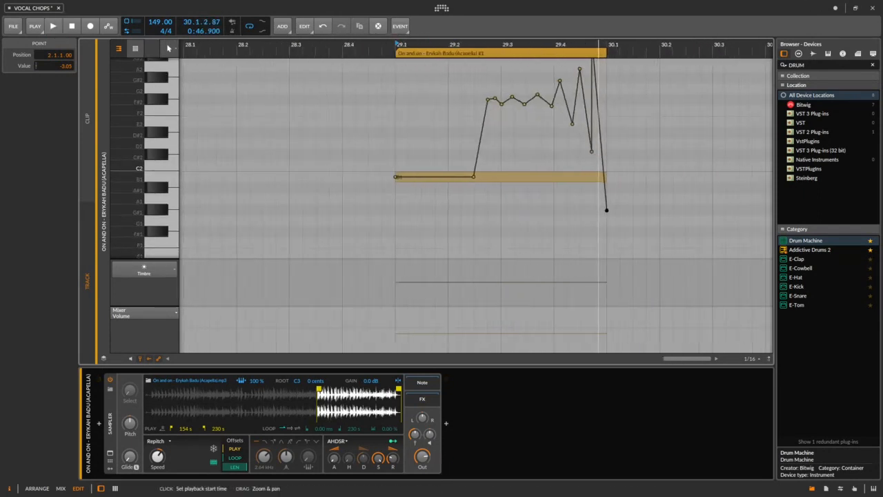
{"action": "scroll", "coordinate": [587, 171], "scroll_direction": "up", "scroll_amount": 2}
{"action": "left_click_drag", "start_coordinate": [689, 71], "coordinate": [408, 239]}
{"action": "key", "text": "Delete"}
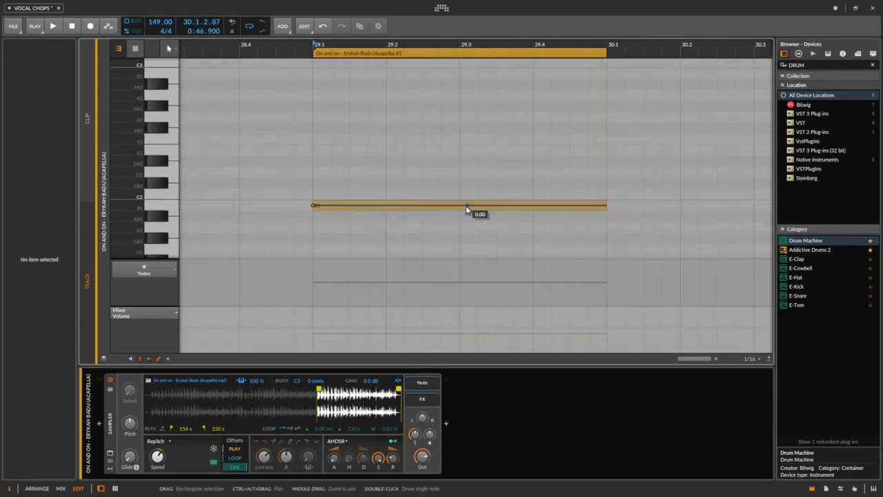
Draw a pitch drop on the B1 note from just before 29.3 to -24.00 at the clip's end and play it.
{"action": "left_click_drag", "start_coordinate": [480, 205], "coordinate": [540, 378]}
{"action": "scroll", "coordinate": [623, 184], "scroll_direction": "down", "scroll_amount": 5}
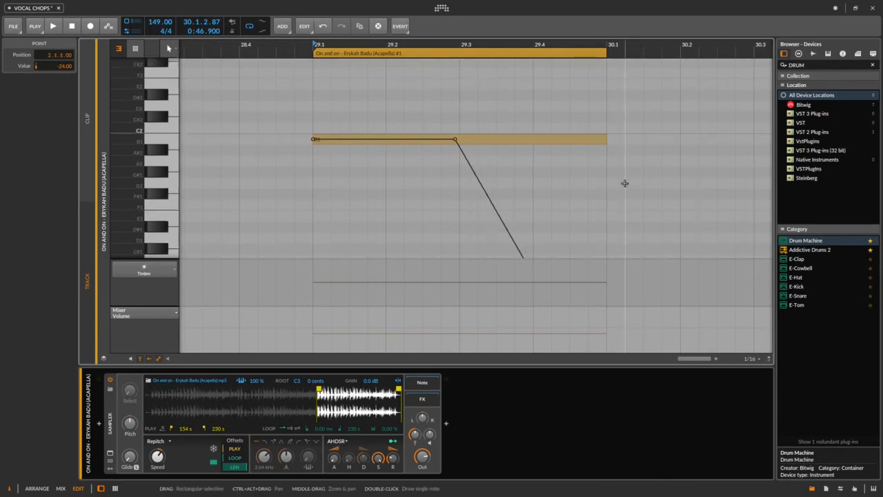
{"action": "key", "text": "space"}
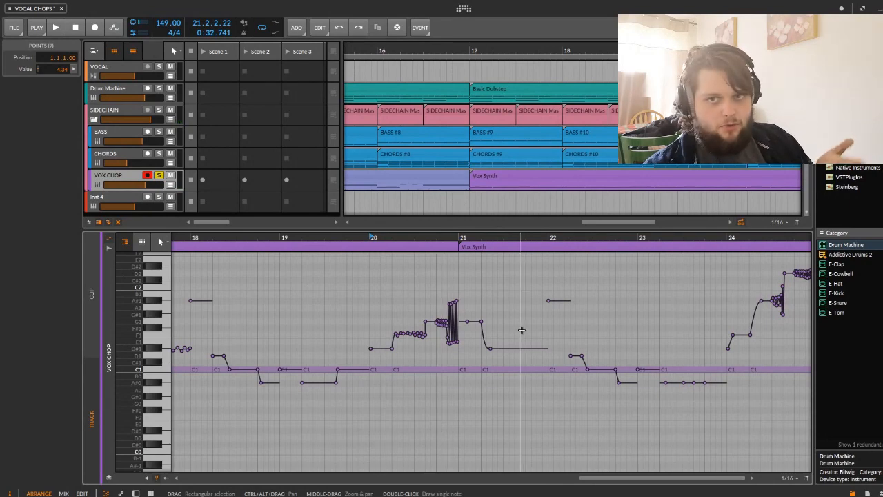
Return to the start of the VOX CHOP #1 clip and play it soloed from bar 9.
{"action": "left_click_drag", "start_coordinate": [448, 242], "coordinate": [616, 241]}
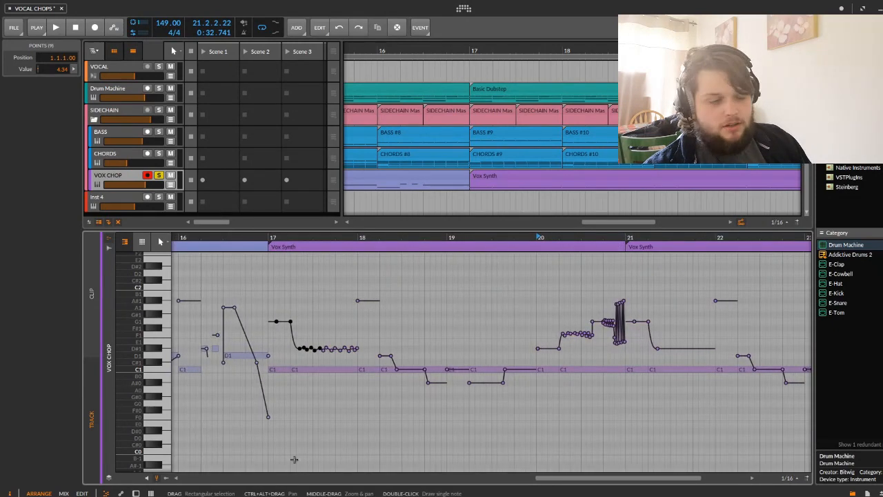
{"action": "left_click_drag", "start_coordinate": [291, 239], "coordinate": [806, 252]}
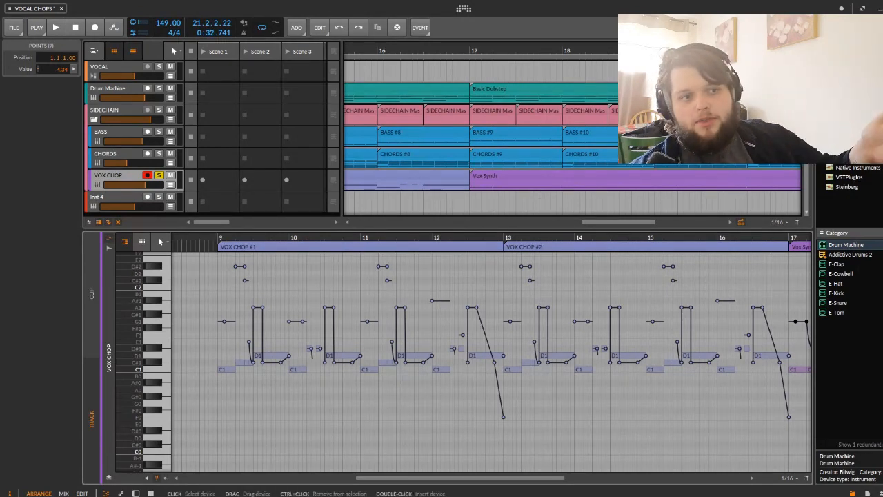
{"action": "scroll", "coordinate": [607, 50], "scroll_direction": "down", "scroll_amount": 3}
{"action": "left_click_drag", "start_coordinate": [606, 50], "coordinate": [786, 40]}
{"action": "left_click_drag", "start_coordinate": [322, 236], "coordinate": [322, 238]}
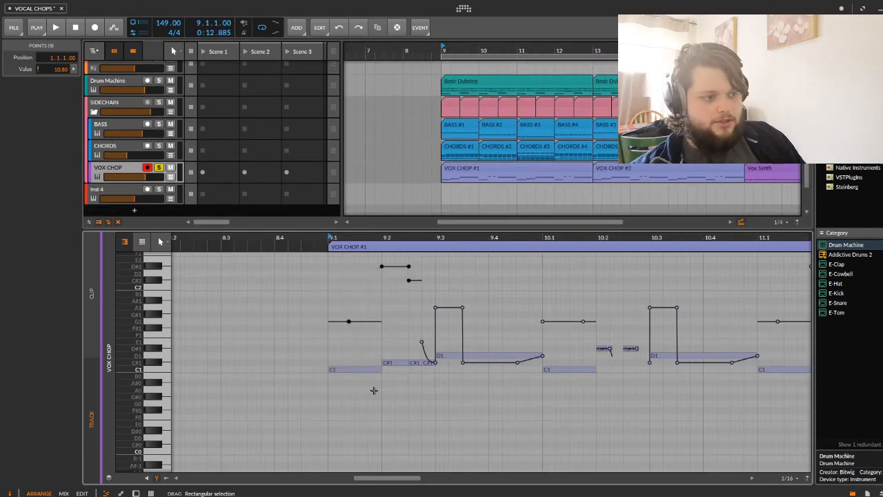
{"action": "left_click", "coordinate": [327, 401]}
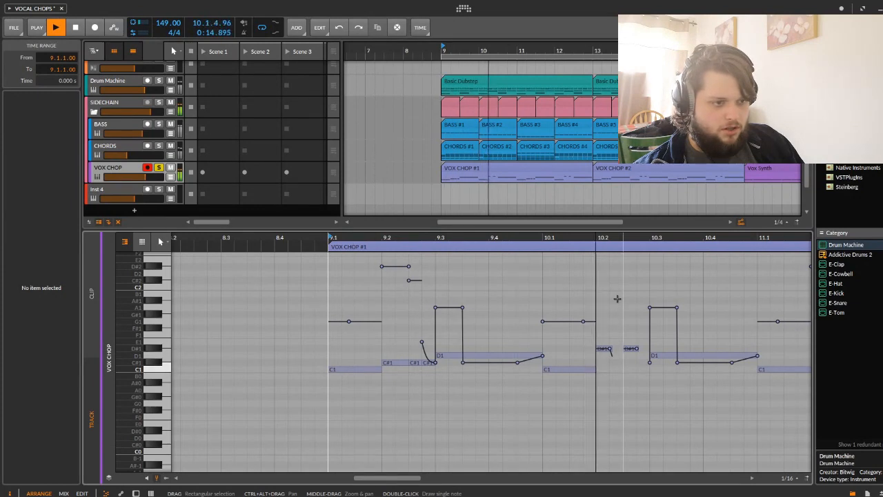
Follow playback through the VOX CHOP #1 and VOX CHOP #2 clips and stop at the start of Vox Synth.
{"action": "left_click_drag", "start_coordinate": [704, 239], "coordinate": [479, 221]}
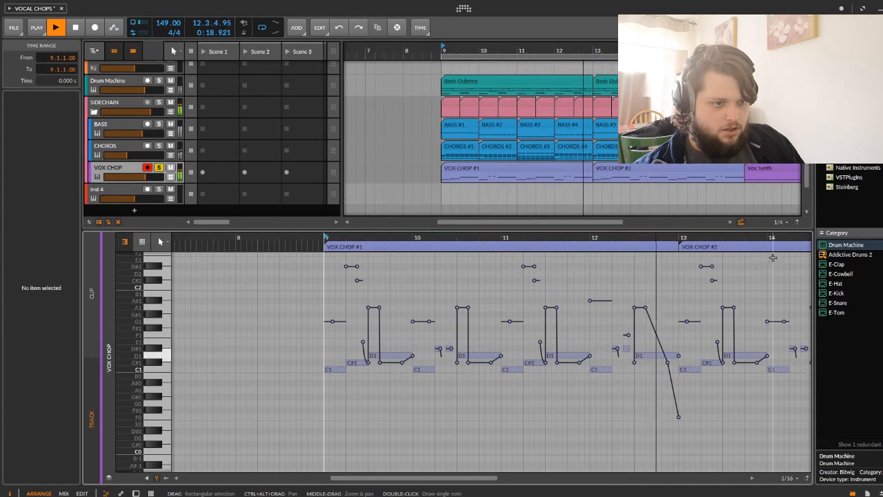
{"action": "left_click_drag", "start_coordinate": [772, 240], "coordinate": [549, 238]}
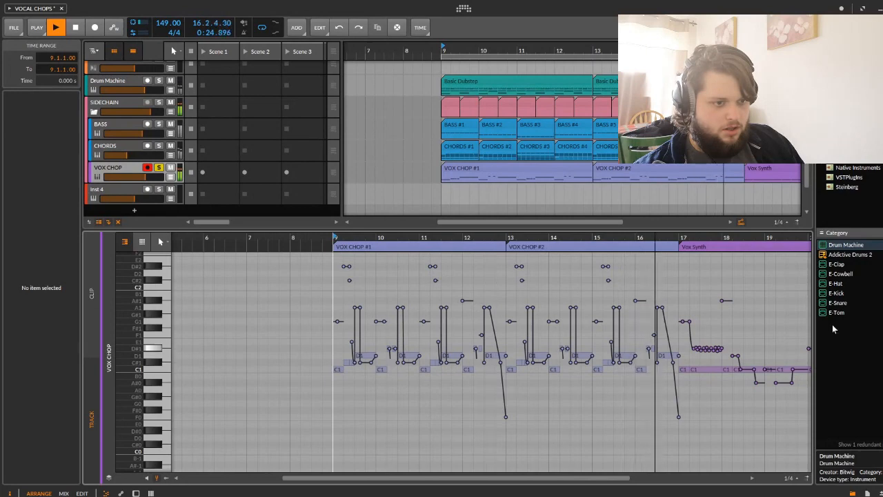
{"action": "key", "text": "space"}
{"action": "scroll", "coordinate": [390, 378], "scroll_direction": "up", "scroll_amount": 4}
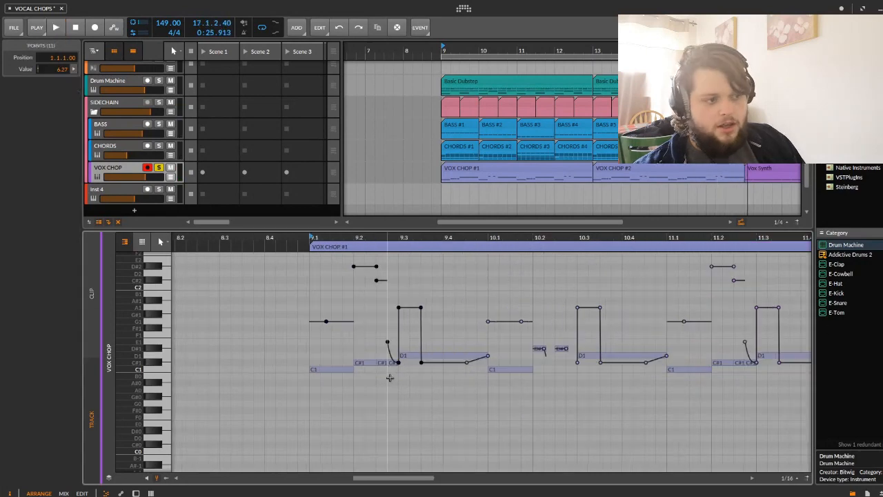
Select the first C1 note, then audition the C1, C#1 and D1 pads in the VOX CHOP Drum Machine.
{"action": "left_click", "coordinate": [347, 369]}
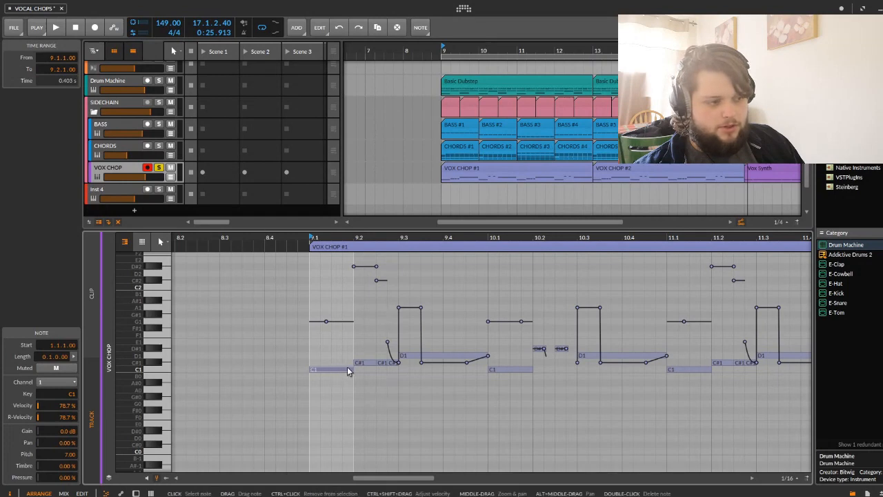
{"action": "key", "text": "d"}
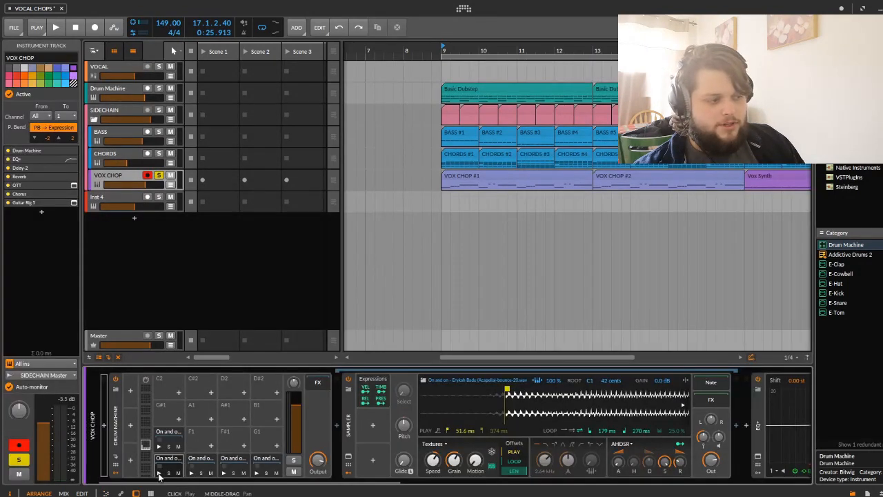
{"action": "left_click", "coordinate": [159, 473]}
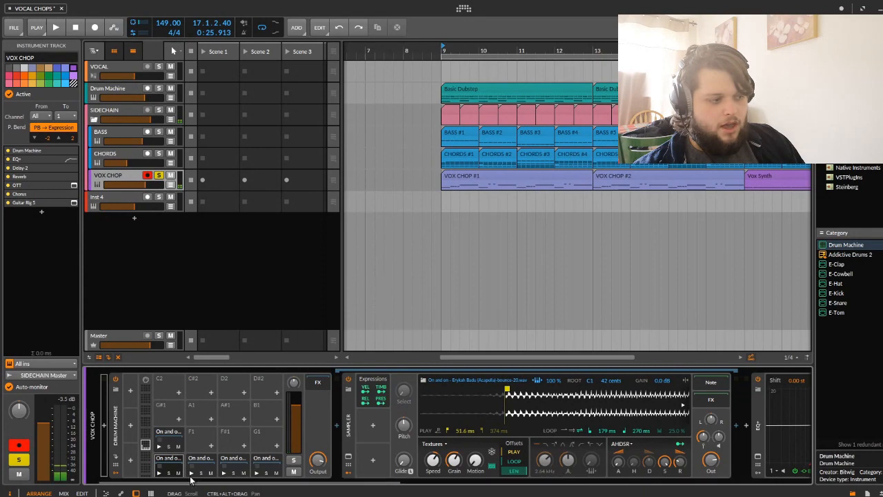
{"action": "left_click", "coordinate": [192, 475]}
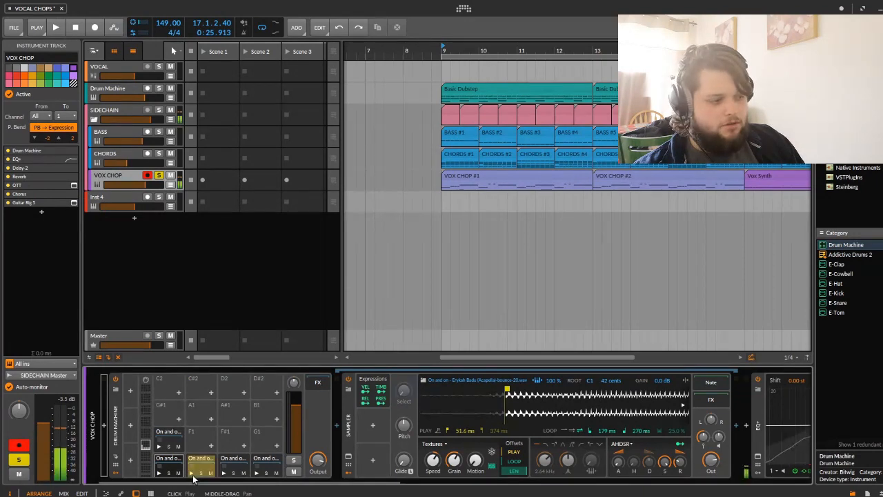
{"action": "left_click", "coordinate": [222, 475]}
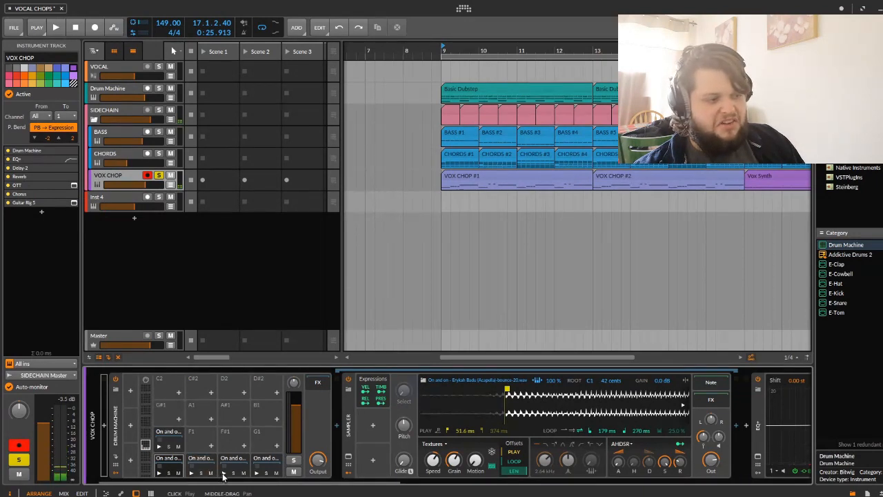
{"action": "left_click", "coordinate": [223, 476]}
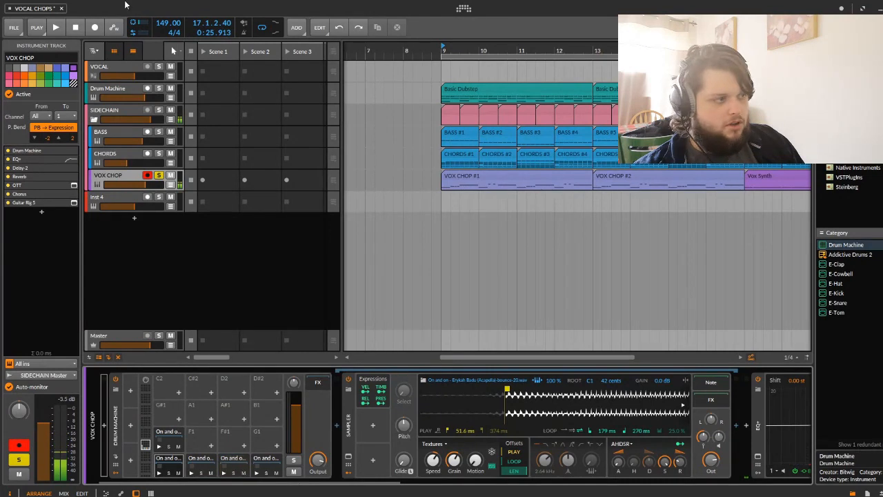
Open the VOX CHOP #1 clip in an enlarged note editor and examine its notes and pitch curves.
{"action": "double_click", "coordinate": [504, 173]}
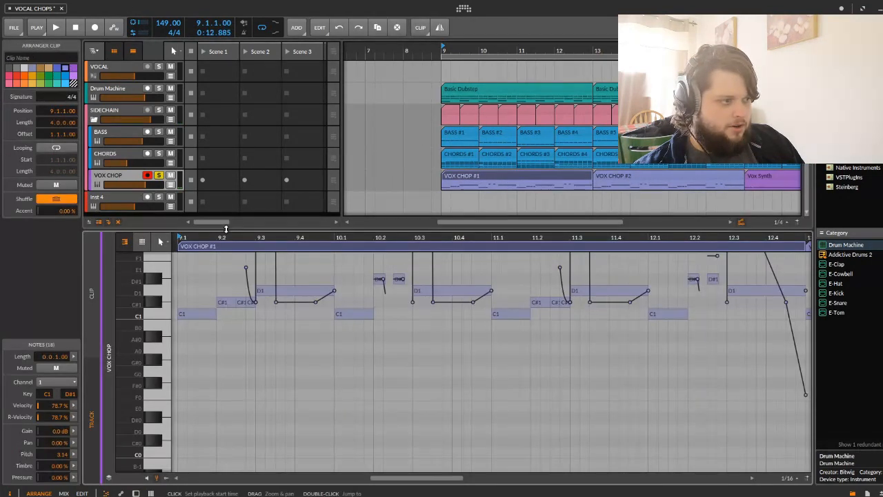
{"action": "left_click_drag", "start_coordinate": [225, 229], "coordinate": [320, 211]}
{"action": "scroll", "coordinate": [302, 342], "scroll_direction": "up", "scroll_amount": 2}
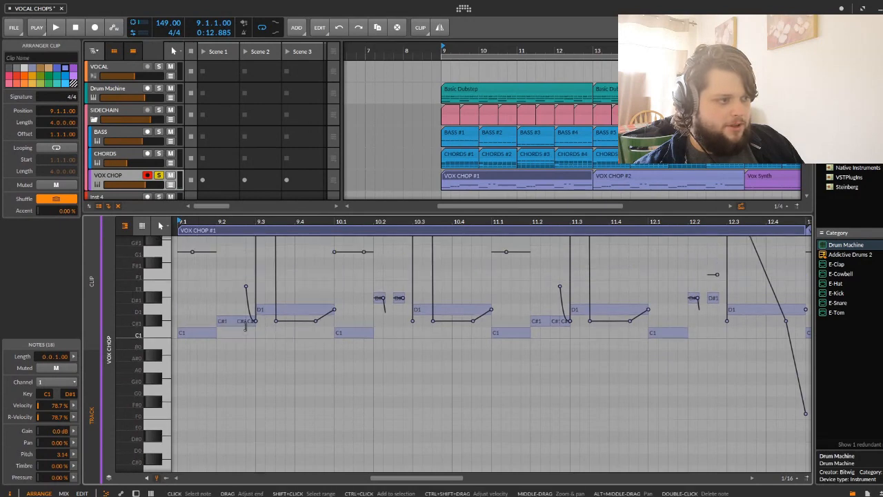
{"action": "scroll", "coordinate": [297, 344], "scroll_direction": "up", "scroll_amount": 2}
{"action": "scroll", "coordinate": [287, 345], "scroll_direction": "up", "scroll_amount": 4}
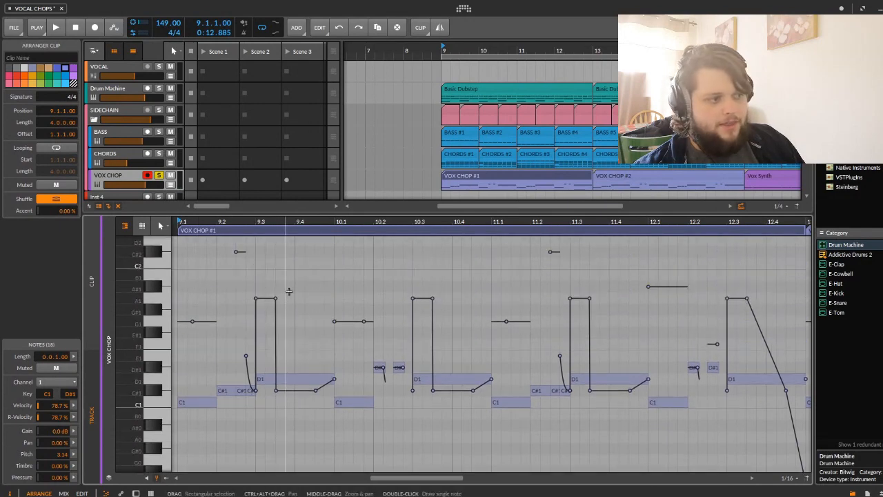
Raise the pitch of the first D1 note in VOX CHOP #1 to 12.00 at 1.2.3.11 and play the clip.
{"action": "left_click_drag", "start_coordinate": [321, 254], "coordinate": [93, 402]}
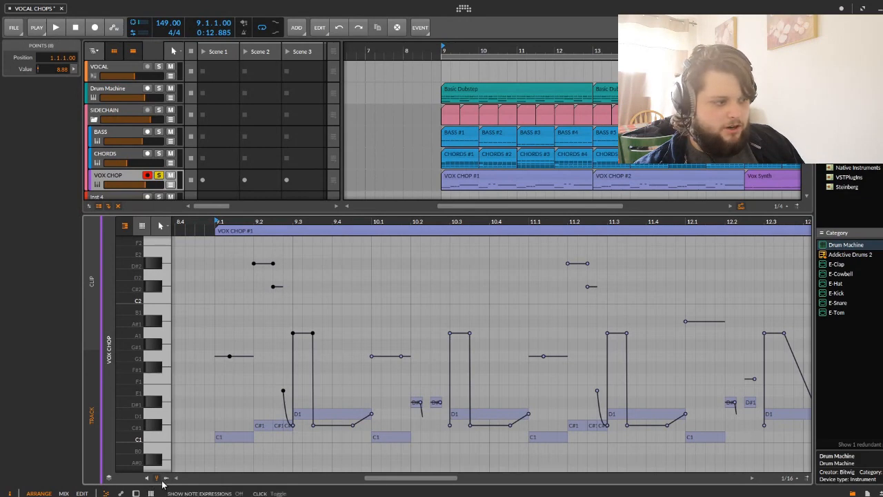
{"action": "left_click_drag", "start_coordinate": [313, 424], "coordinate": [331, 368]}
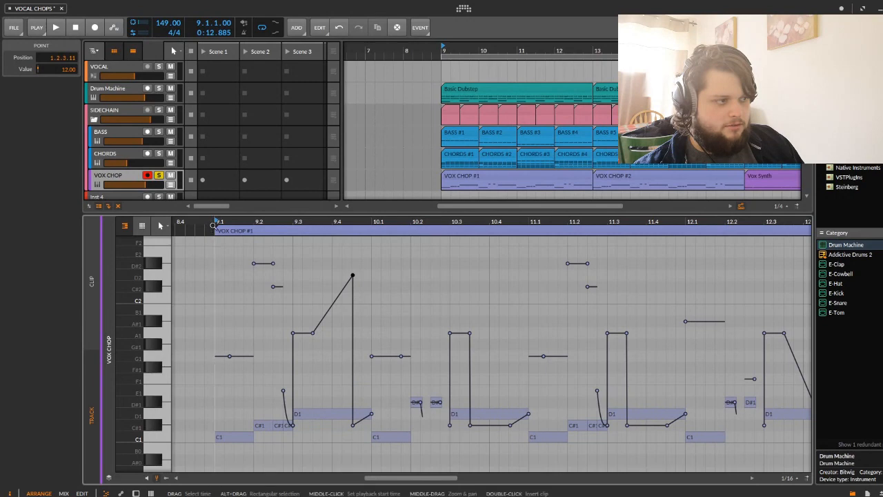
{"action": "key", "text": "space"}
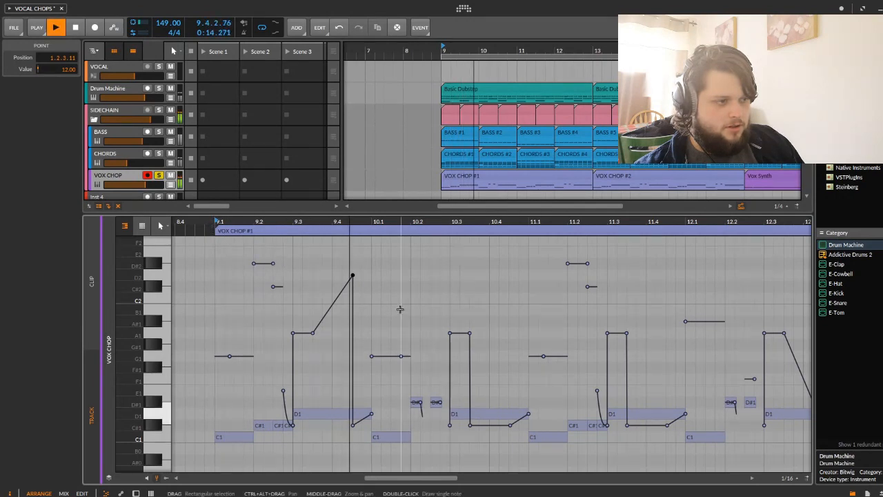
Plunge the first D1 note's pitch to -17.00 at 1.2.2.00, place a -5.00 point at 1.3.1.00, and listen to it.
{"action": "left_click_drag", "start_coordinate": [351, 277], "coordinate": [315, 476]}
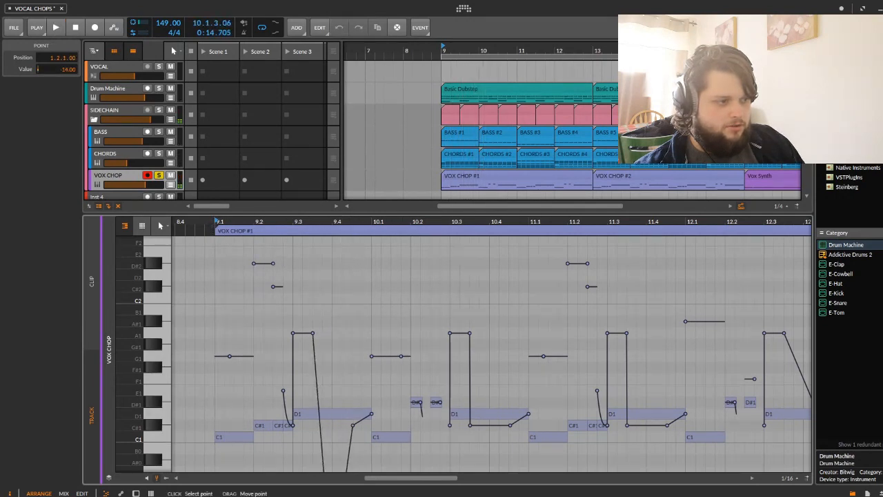
{"action": "scroll", "coordinate": [409, 357], "scroll_direction": "down", "scroll_amount": 3}
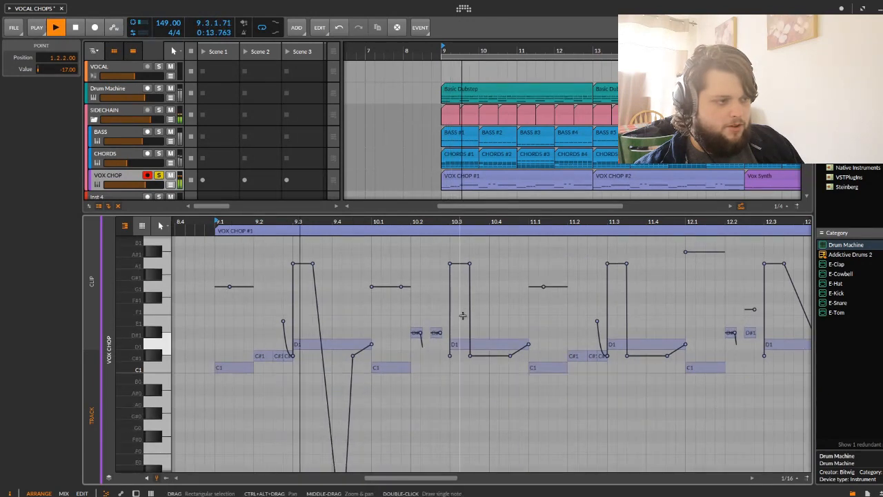
{"action": "left_click_drag", "start_coordinate": [352, 355], "coordinate": [377, 402]}
{"action": "scroll", "coordinate": [377, 401], "scroll_direction": "down", "scroll_amount": 2}
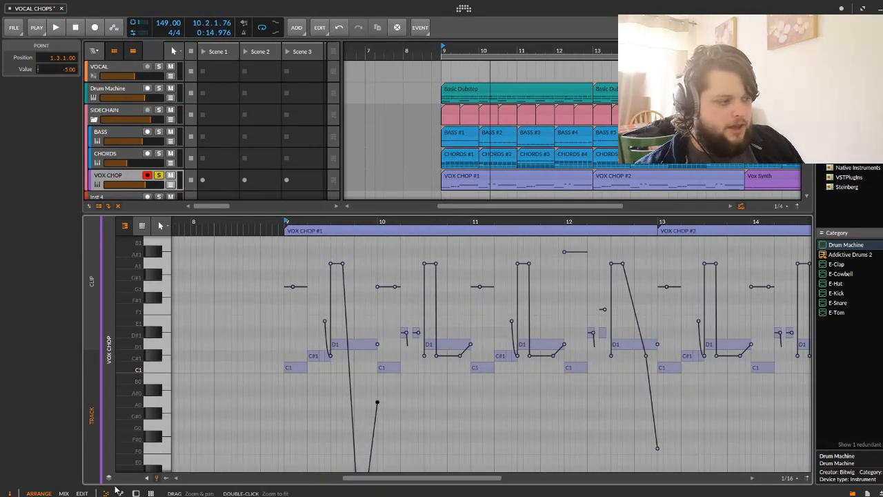
Show the Timbre expression lane below the VOX CHOP notes and audition the C1 pad in the Drum Machine.
{"action": "left_click", "coordinate": [165, 481]}
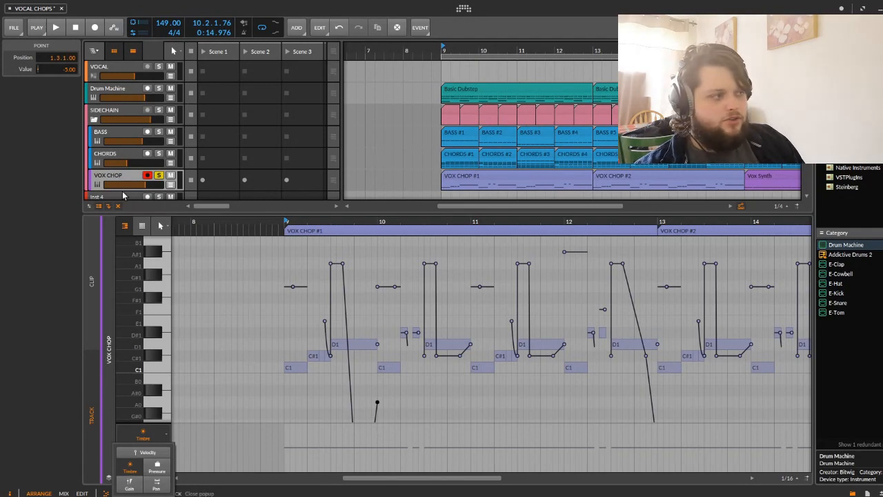
{"action": "key", "text": "d"}
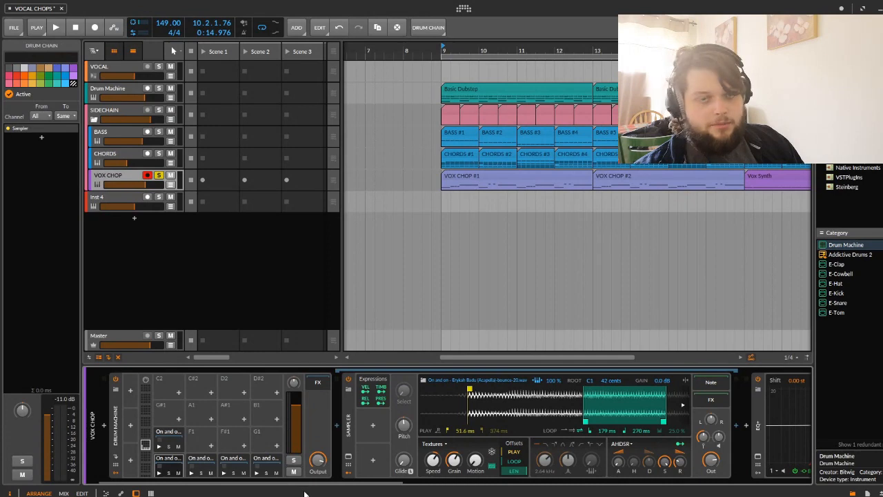
{"action": "left_click", "coordinate": [160, 473]}
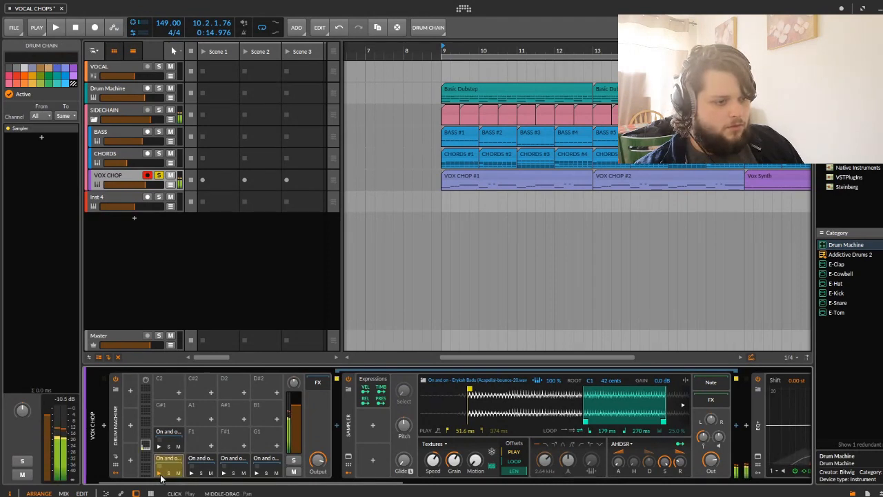
Map the Sampler's Timbre expression to Grain Size at -1.647 and to Speed at -2.550.
{"action": "left_click", "coordinate": [381, 398]}
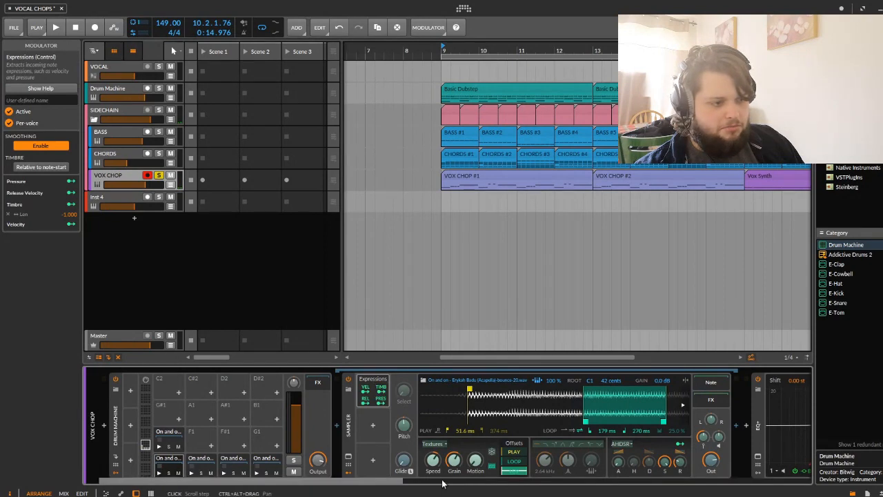
{"action": "left_click_drag", "start_coordinate": [454, 459], "coordinate": [454, 490]}
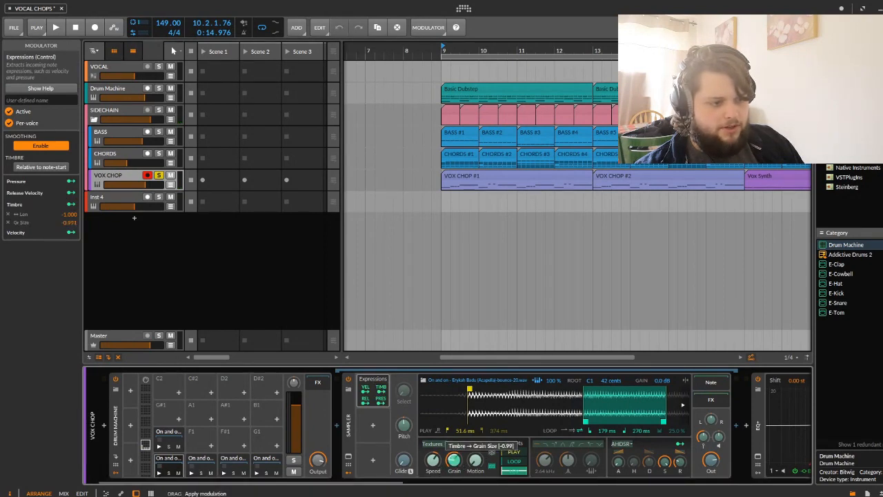
{"action": "left_click_drag", "start_coordinate": [433, 461], "coordinate": [433, 488]}
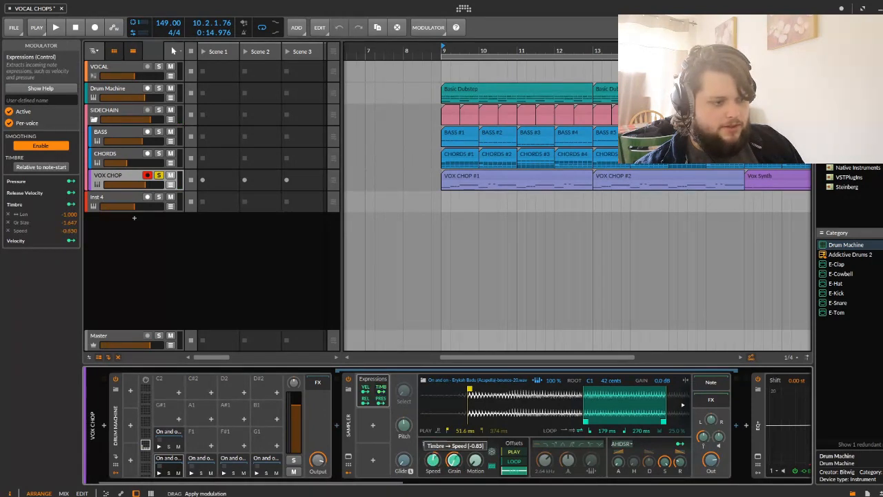
Stretch the first C1 note in VOX CHOP #1 over one full bar and drop its Timbre to -100 % at 1.2.1.00.
{"action": "key", "text": "e"}
{"action": "left_click_drag", "start_coordinate": [214, 300], "coordinate": [334, 300]}
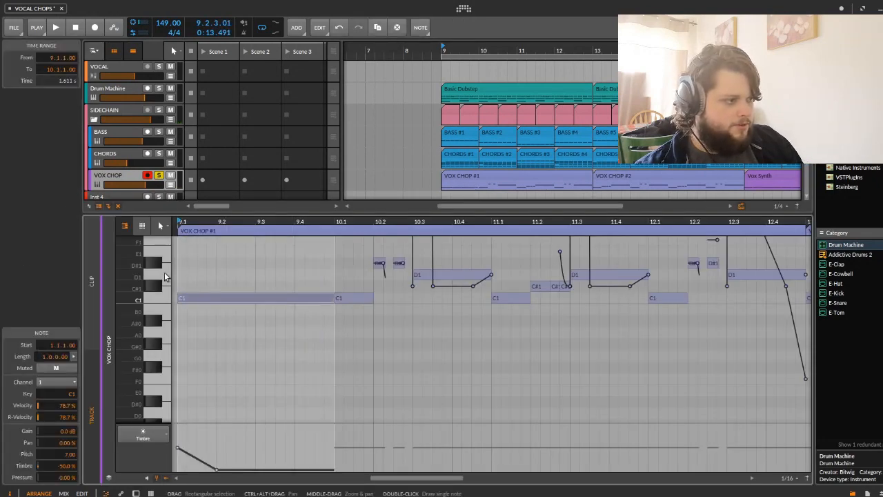
{"action": "left_click", "coordinate": [217, 469]}
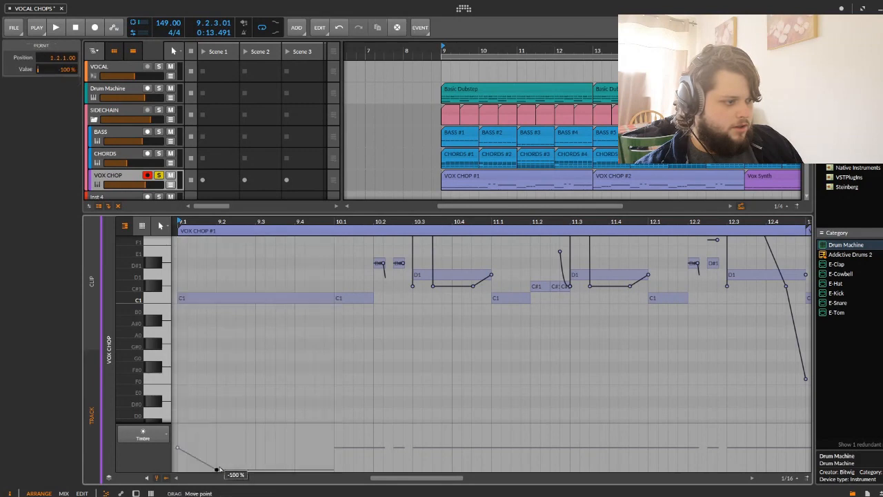
Reshape the long C1 note's Timbre into a steady rise to 100 % at 2.1.1.00 and play it.
{"action": "left_click_drag", "start_coordinate": [245, 468], "coordinate": [336, 427]}
{"action": "key", "text": "space"}
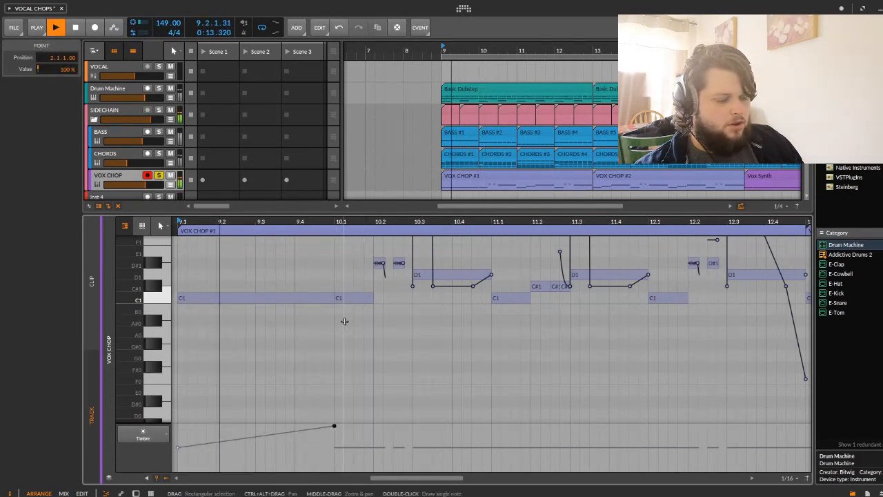
{"action": "key", "text": "space"}
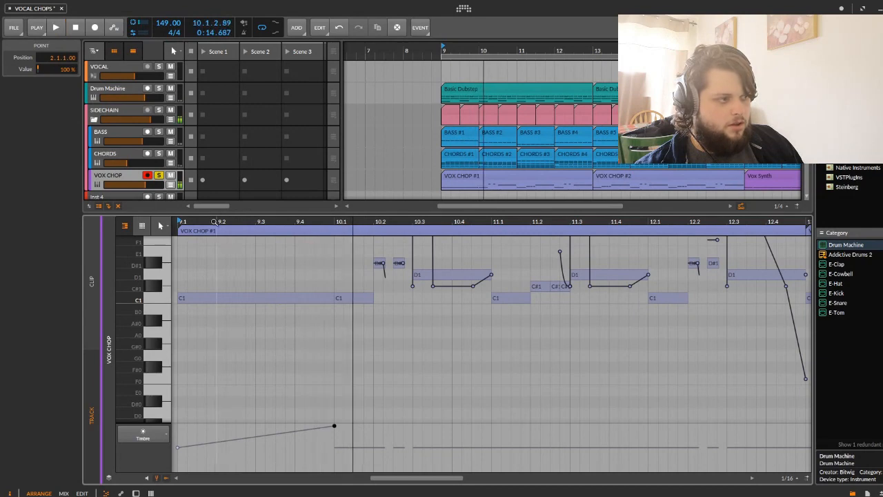
Return to the VOX CHOP track's devices and examine the chain from the Sampler through EQ+ and Delay-2.
{"action": "left_click", "coordinate": [103, 174]}
{"action": "key", "text": "d"}
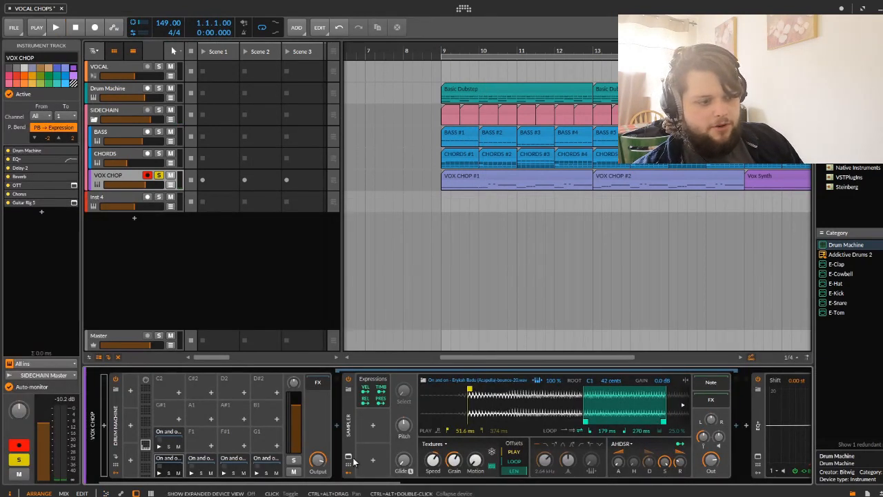
{"action": "scroll", "coordinate": [372, 469], "scroll_direction": "right", "scroll_amount": 5}
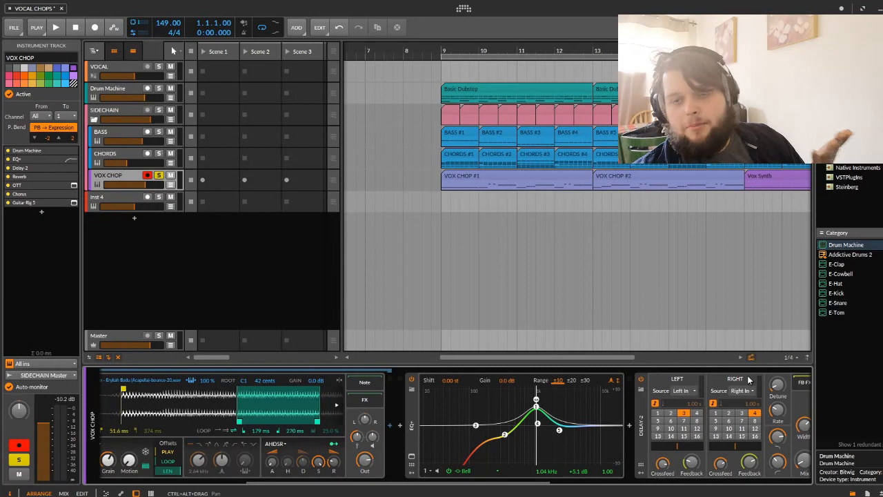
{"action": "left_click", "coordinate": [467, 479]}
{"action": "left_click", "coordinate": [466, 485]}
Show the whole arrangement from the VOX CHOP clips through the second Vox Synth clip.
{"action": "scroll", "coordinate": [464, 390], "scroll_direction": "up", "scroll_amount": 5}
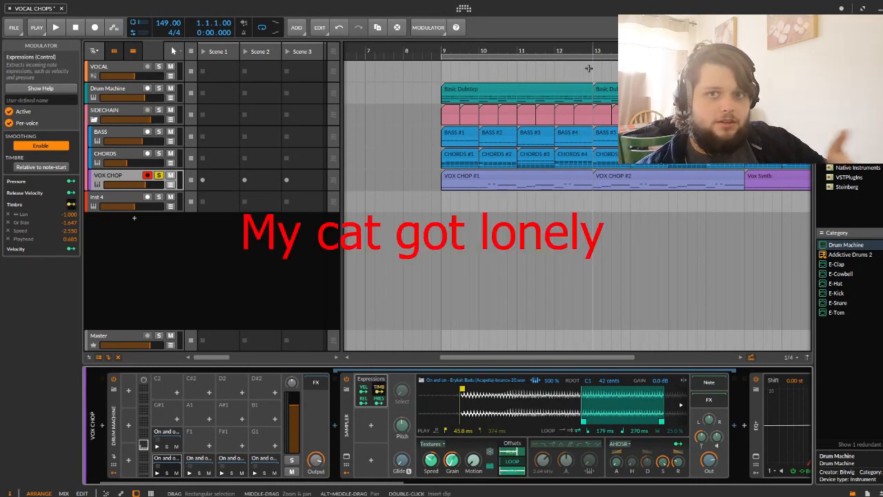
{"action": "key", "text": "minus"}
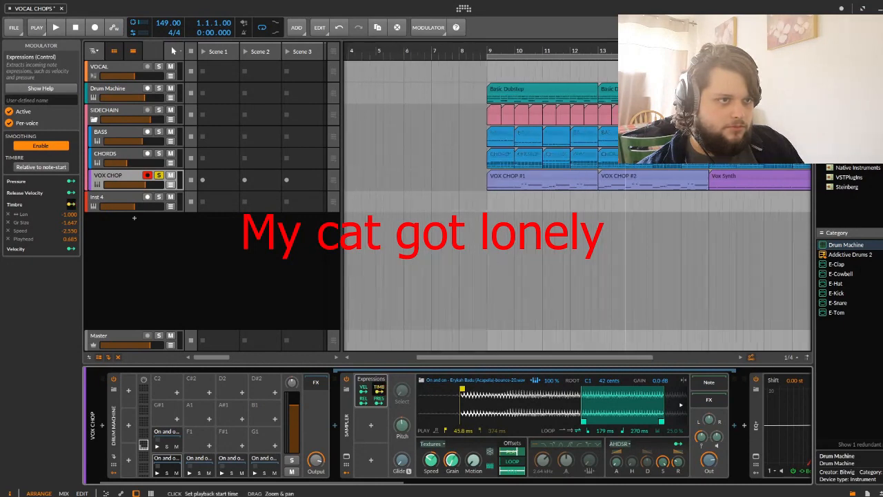
{"action": "left_click_drag", "start_coordinate": [557, 46], "coordinate": [514, 44]}
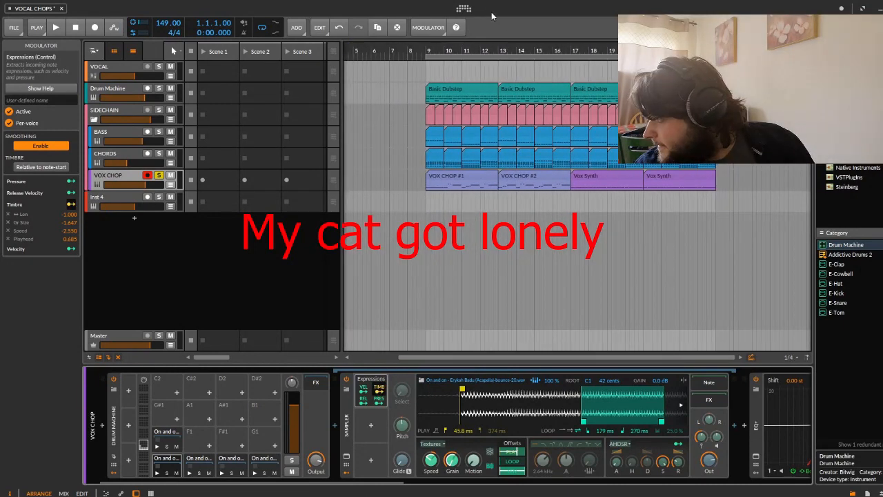